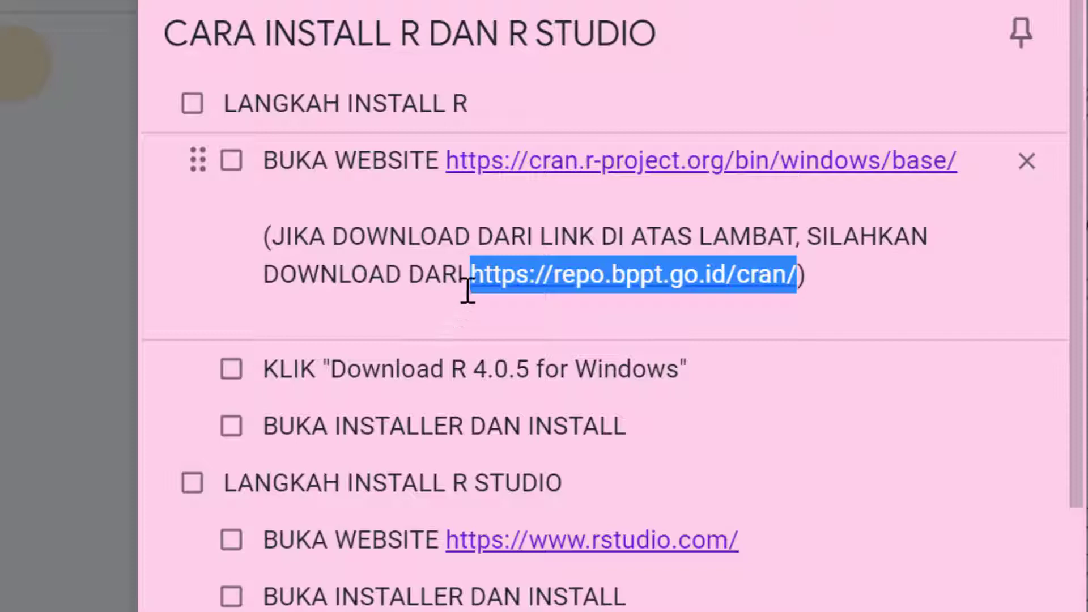
drag(448, 164, 965, 146)
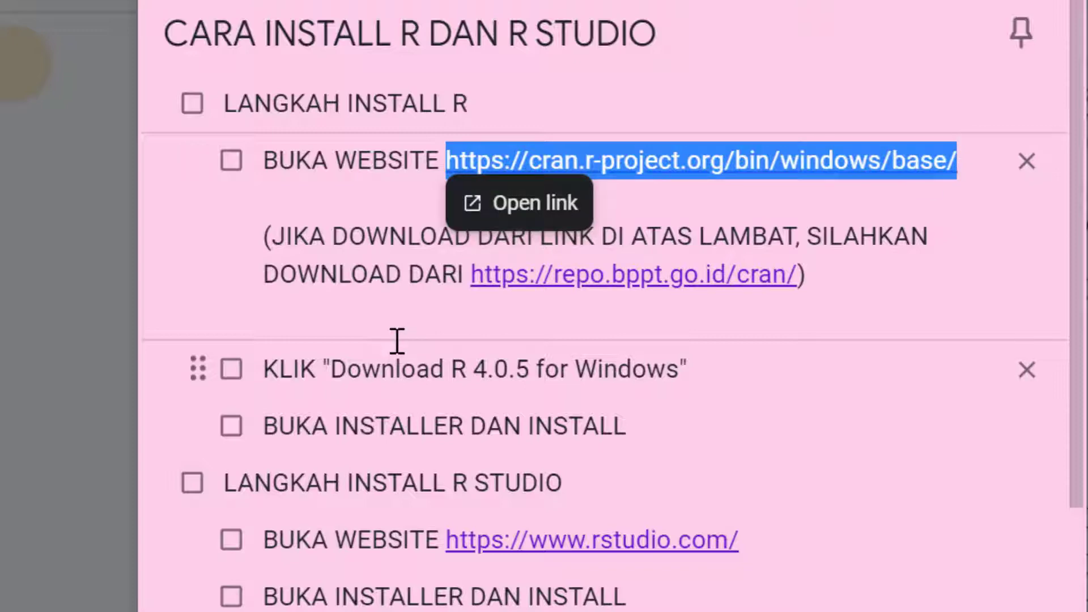
key(ctrl+Tab)
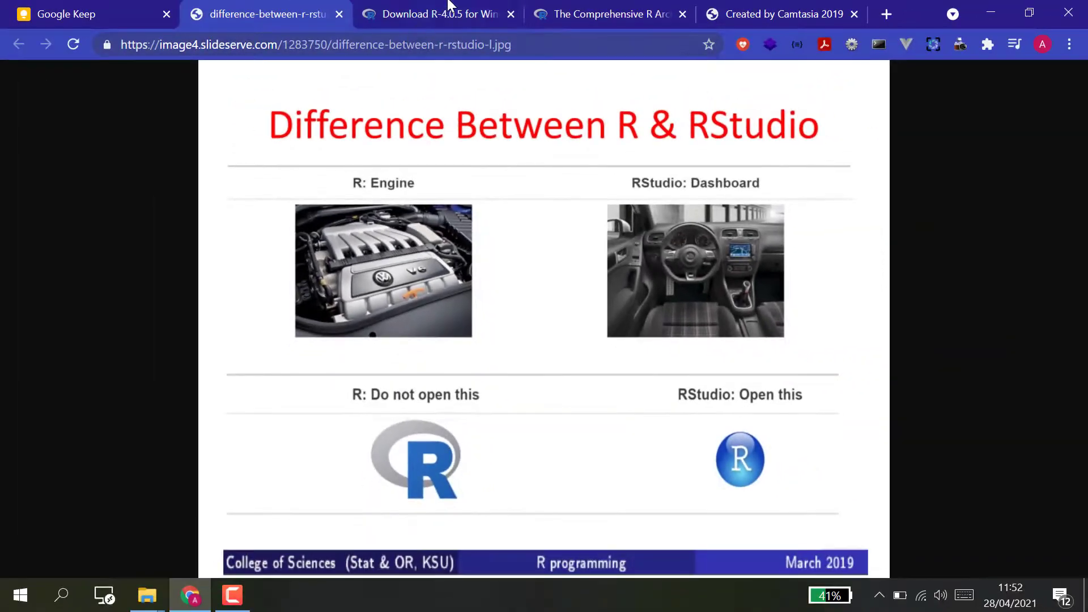
click(448, 4)
click(440, 35)
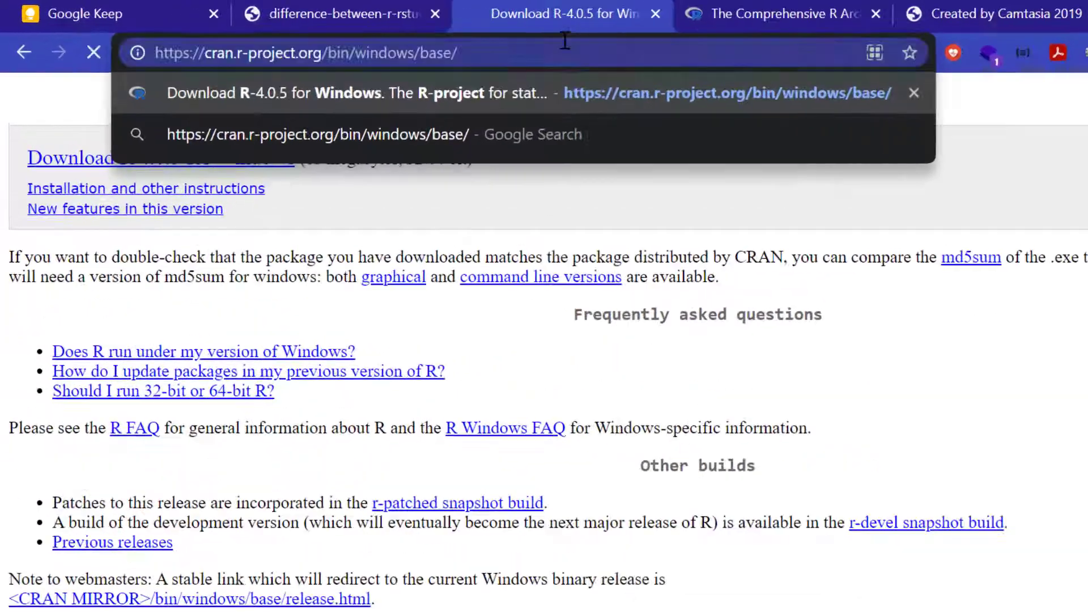
key(Return)
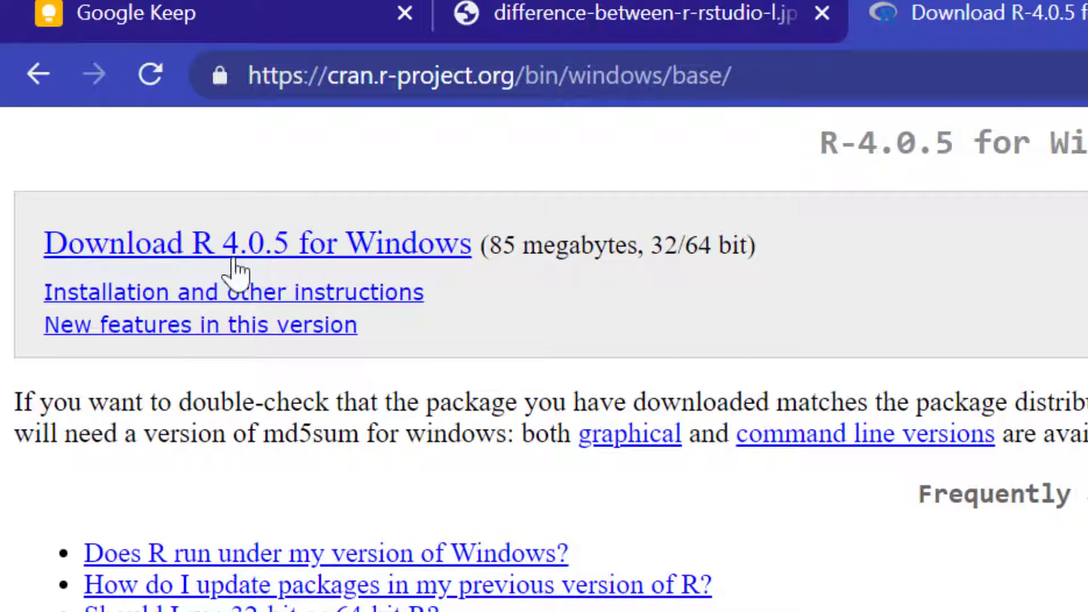
Start downloading R 4.0.5 for Windows from the CRAN page and cancel the download
click(337, 247)
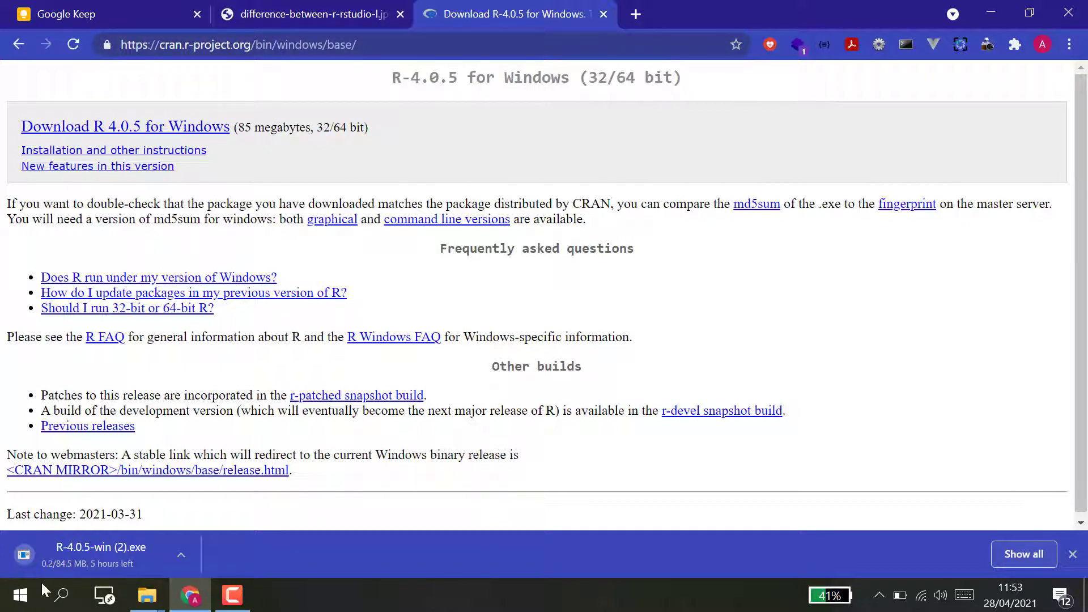
right_click(72, 563)
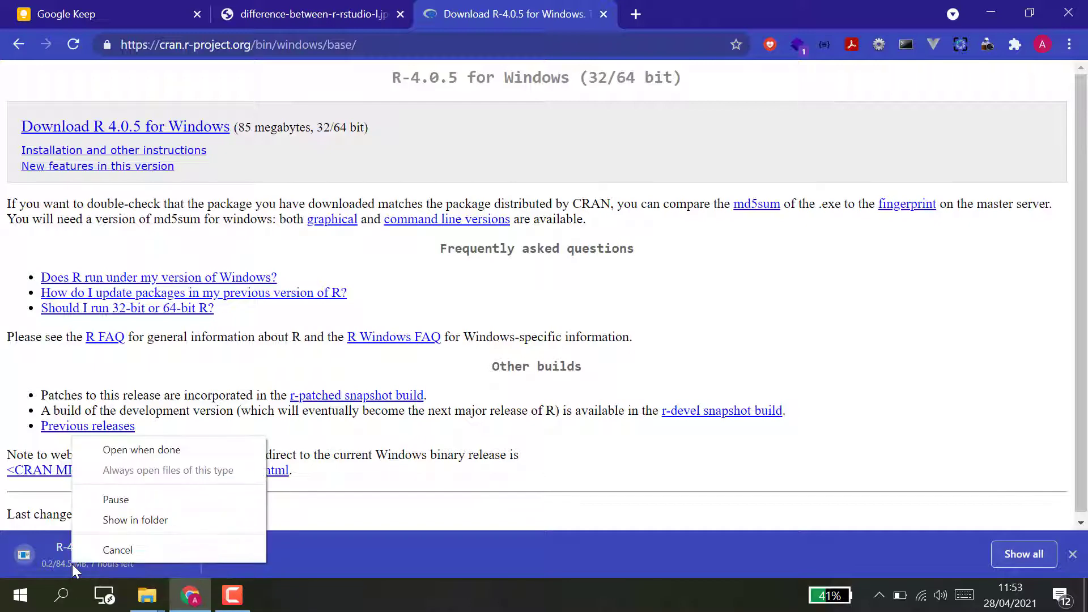
click(124, 546)
click(311, 14)
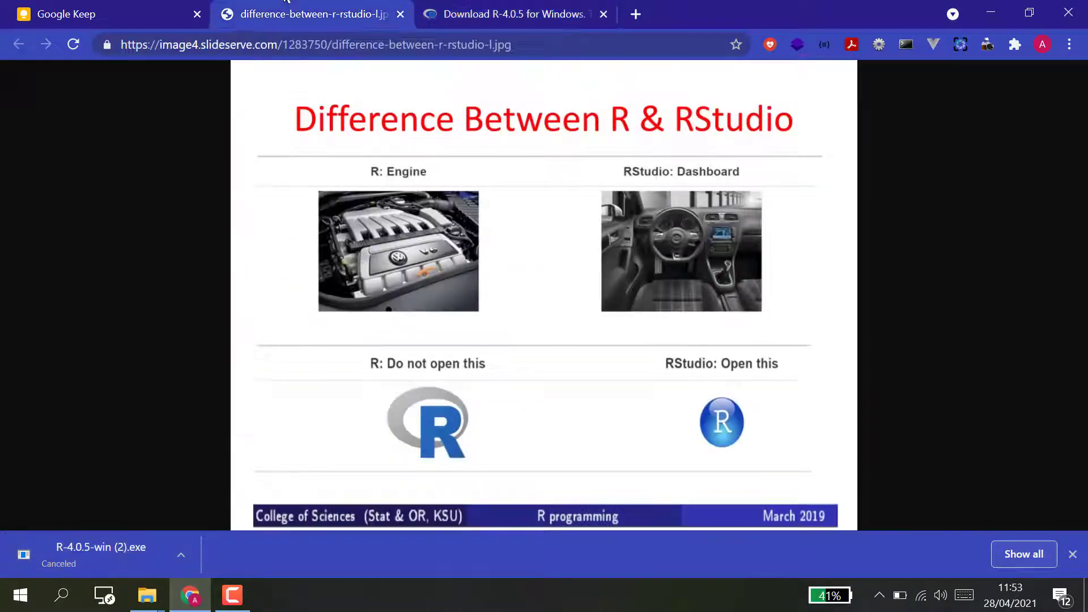
click(91, 14)
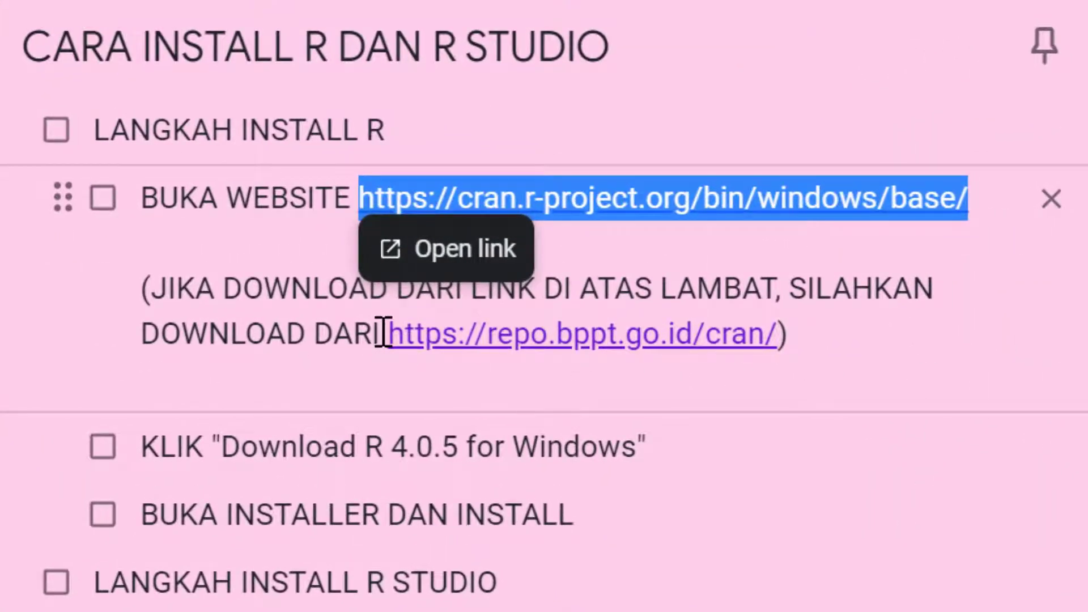
drag(384, 333, 779, 328)
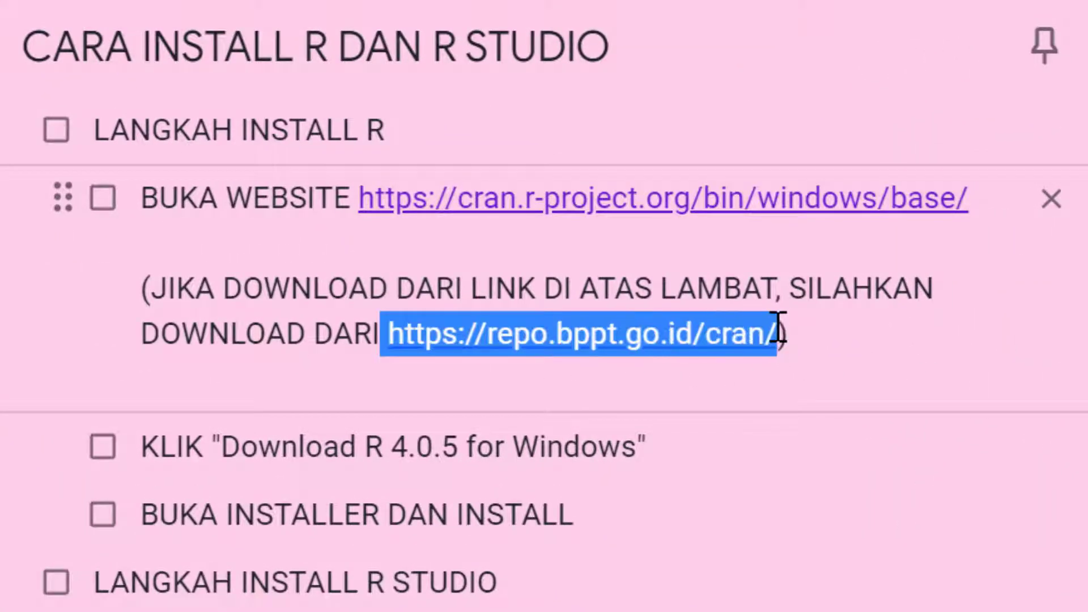
key(ctrl+c)
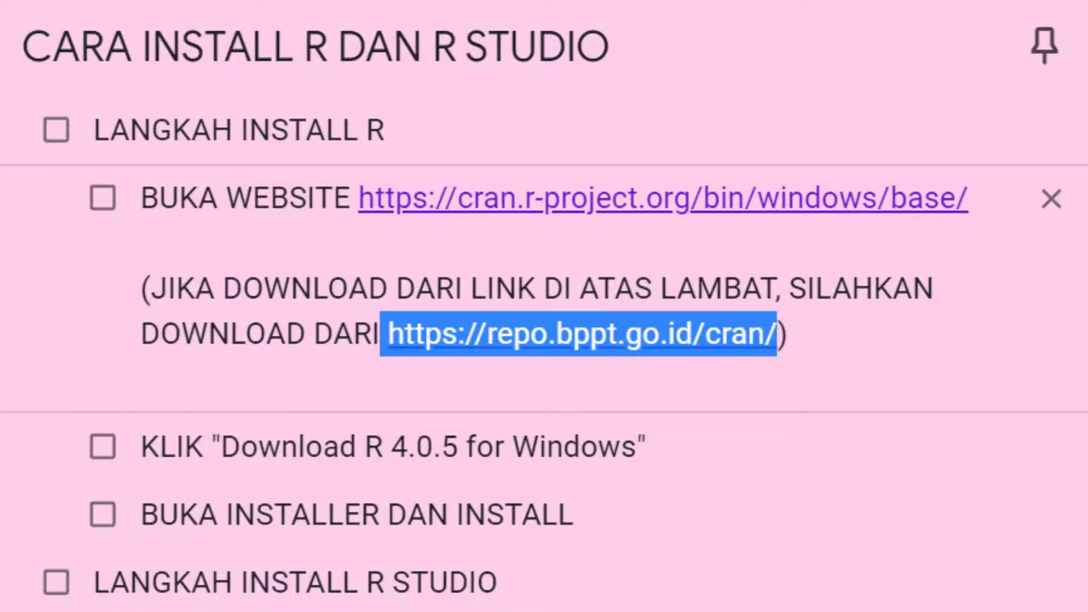
click(637, 12)
key(ctrl+v)
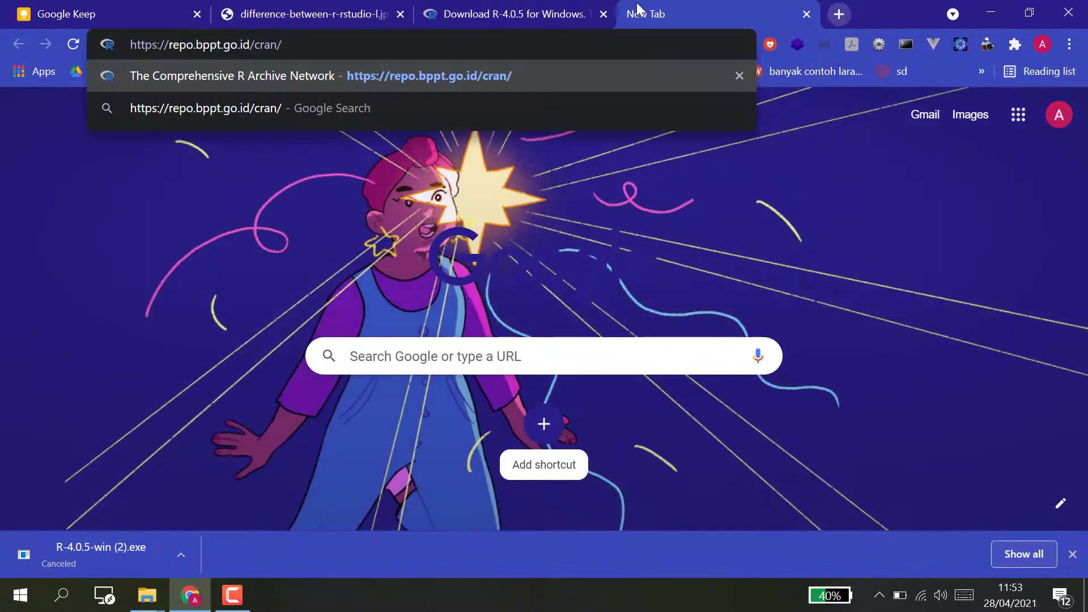
key(Return)
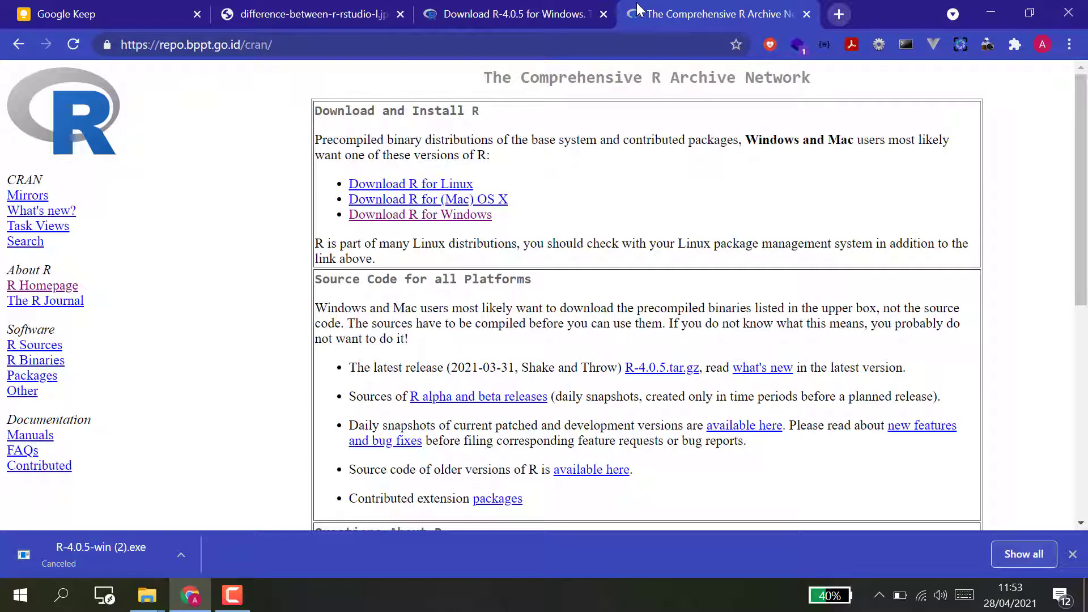
click(603, 14)
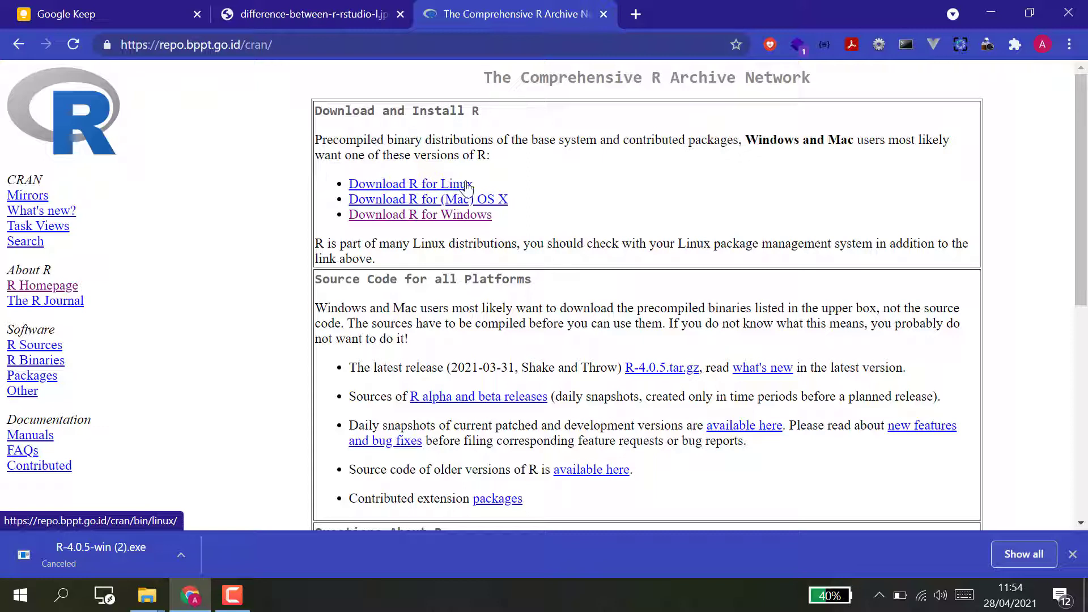
Download R 4.0.5 for Windows from the mirror's base distribution page
click(433, 216)
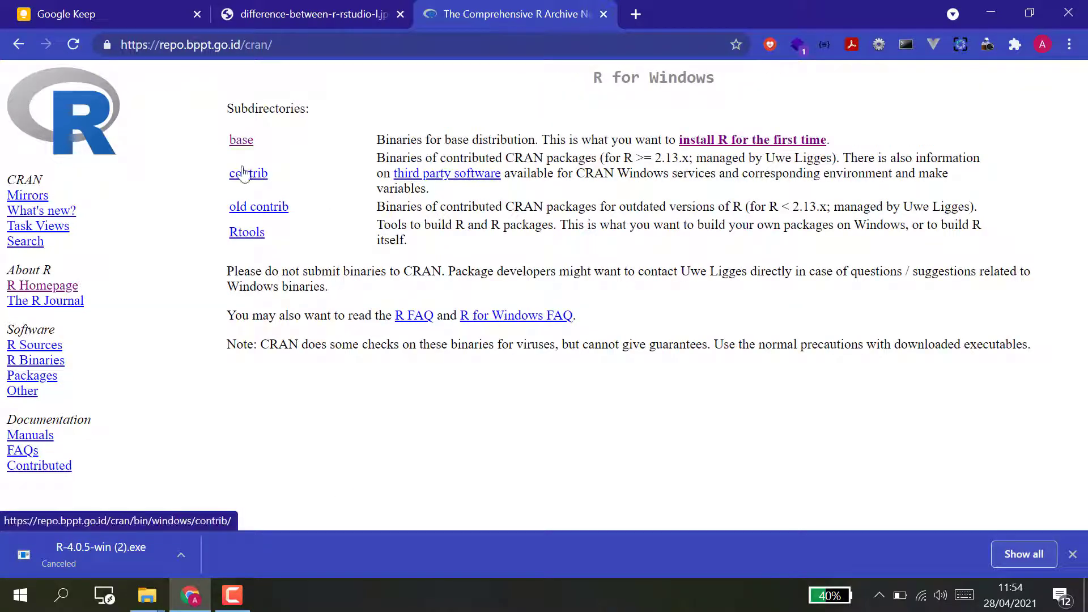
click(240, 140)
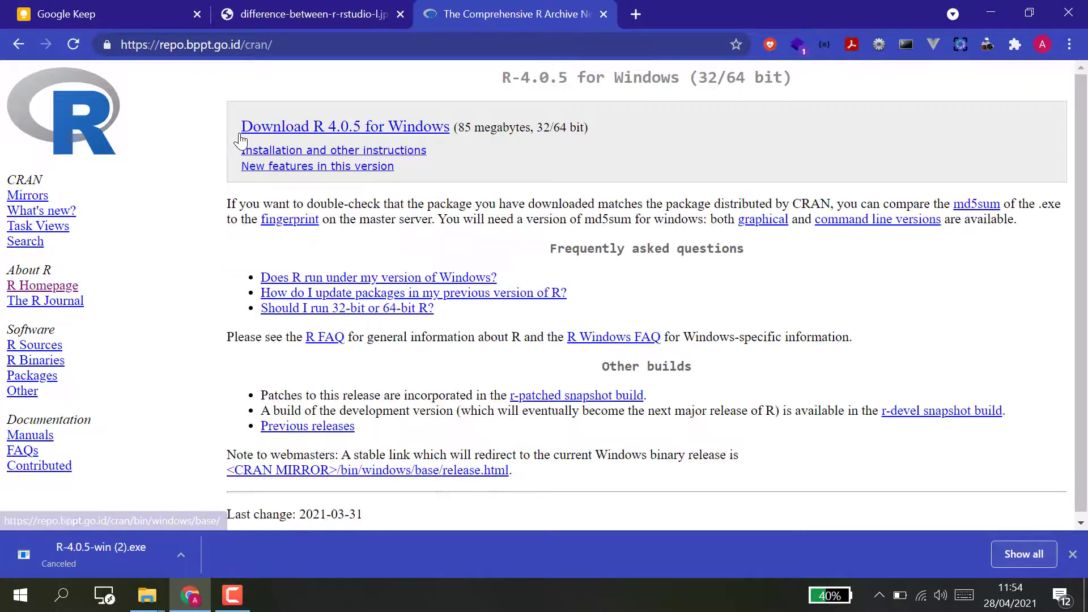
click(306, 136)
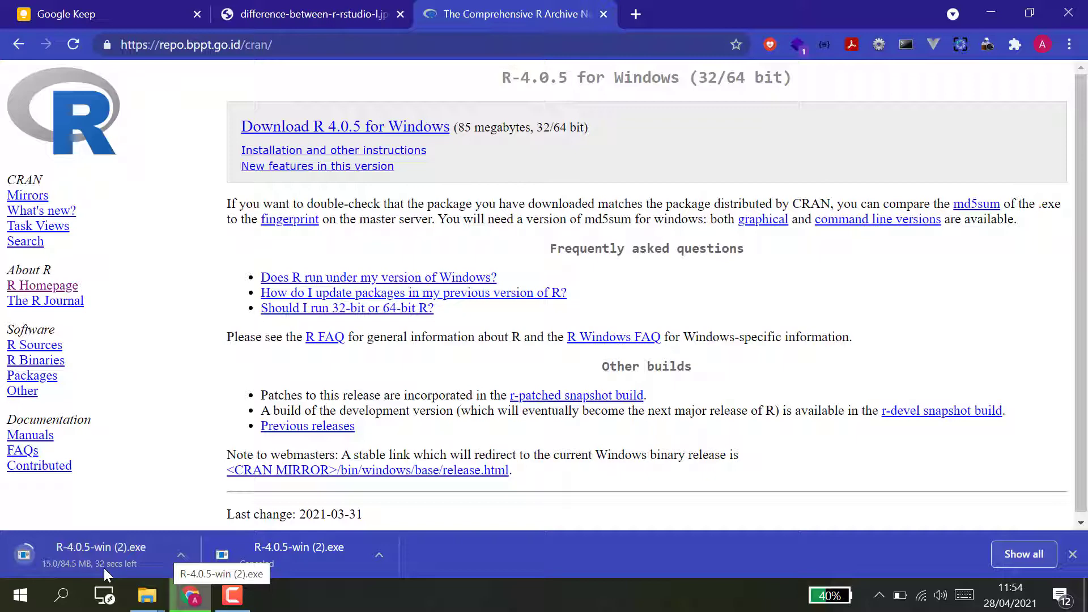
Run the R-4.0.5-win installer from the Downloads folder as administrator and allow it to make changes
click(158, 605)
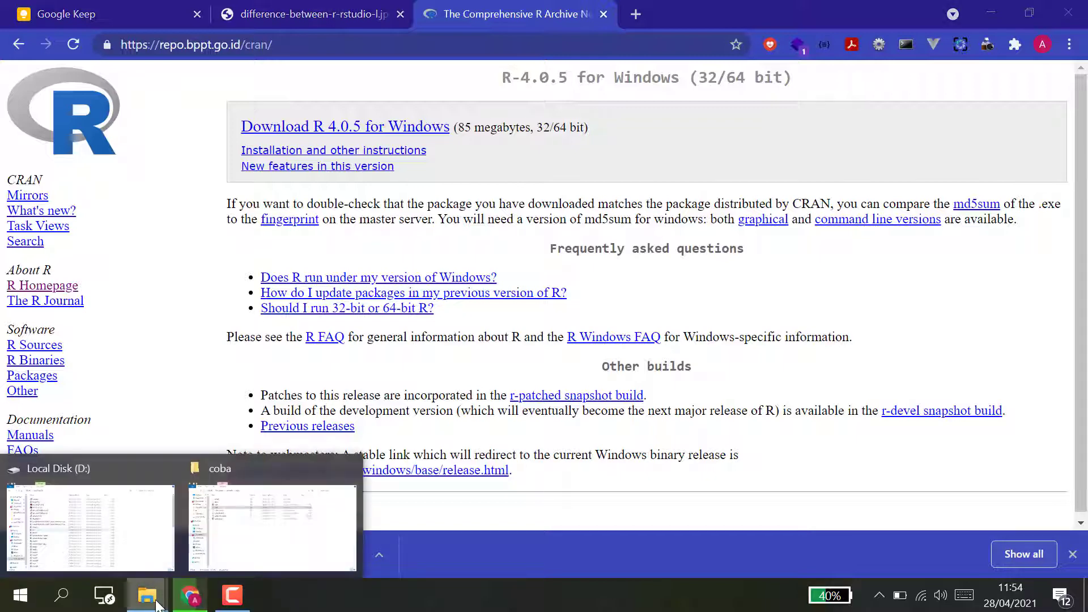
click(75, 508)
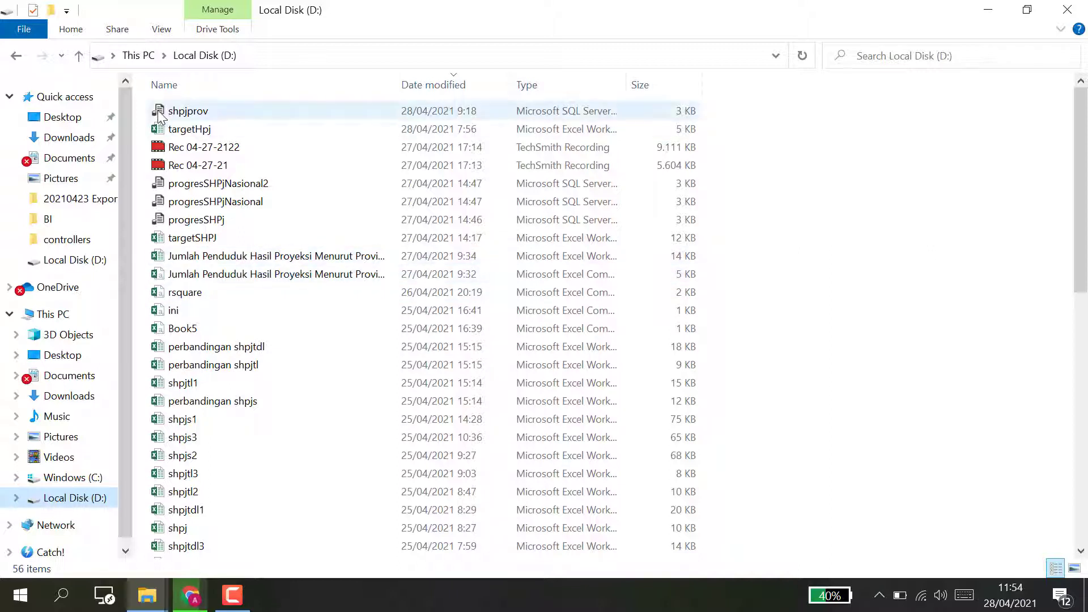
click(69, 137)
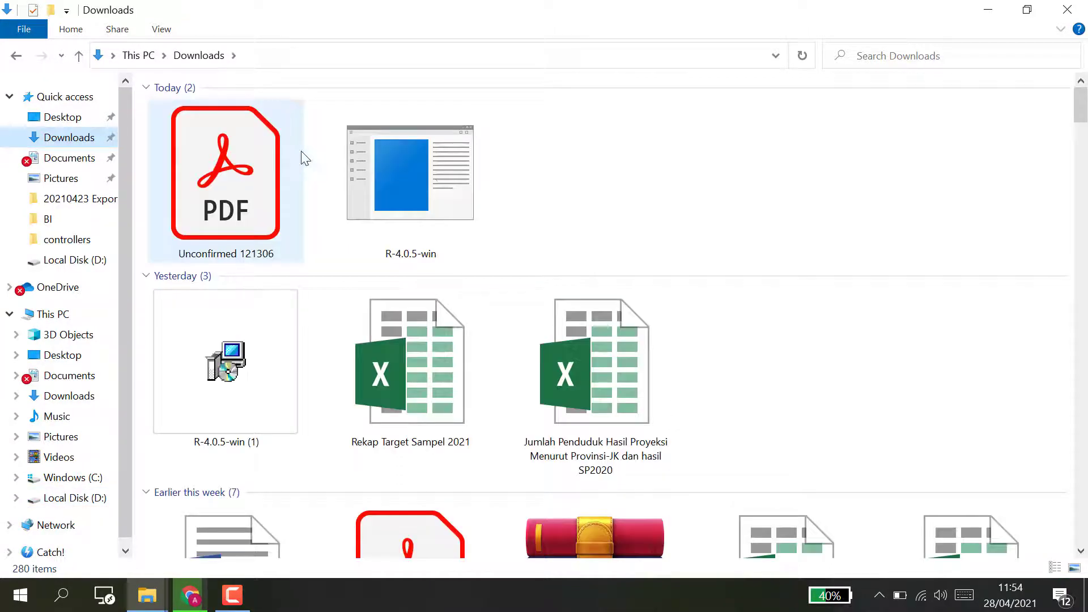
click(420, 194)
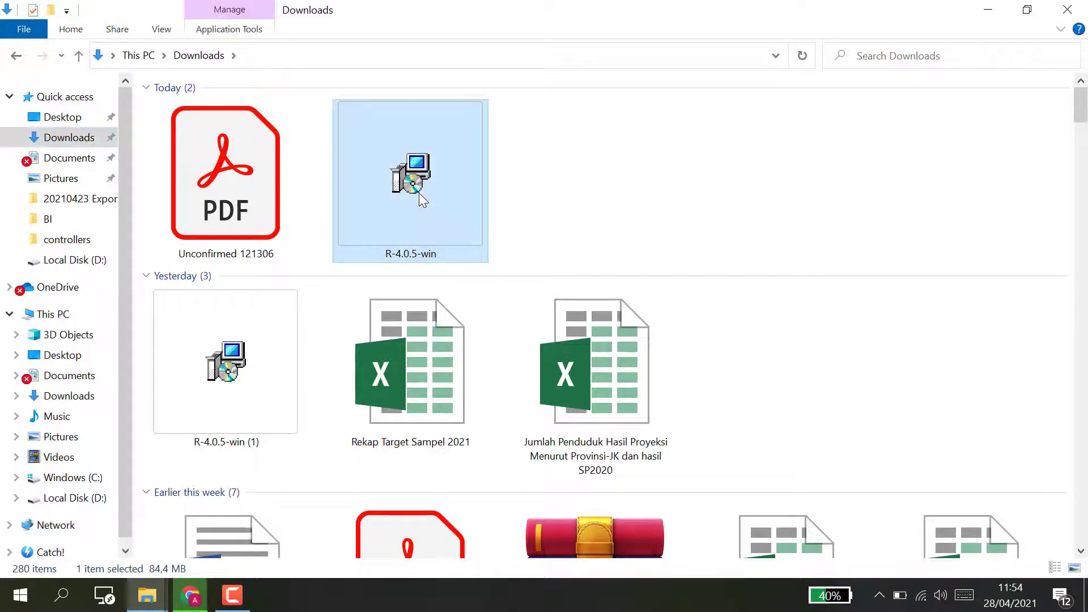
right_click(419, 194)
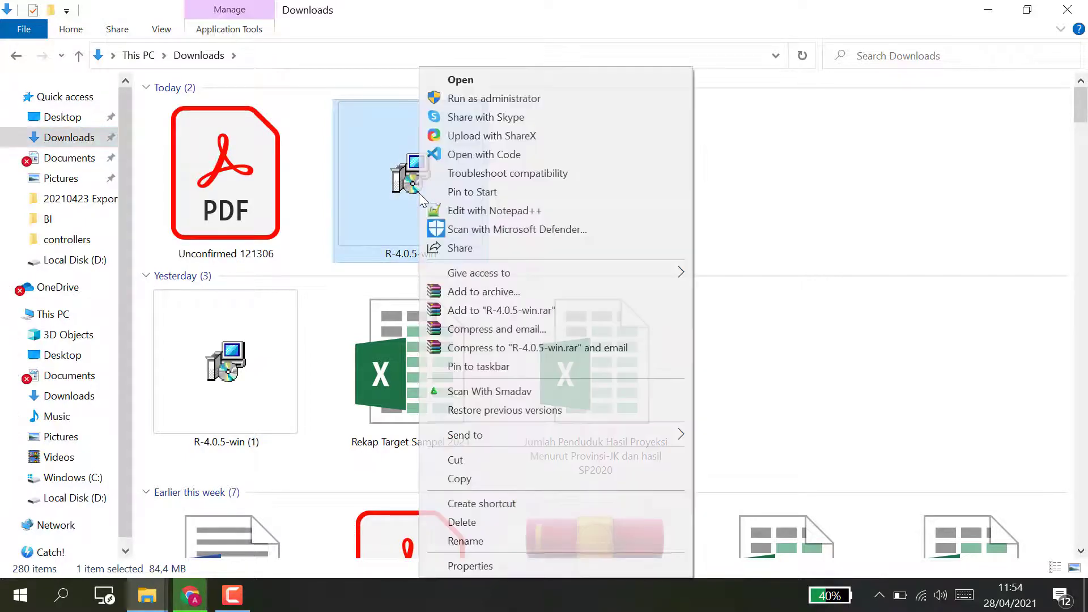
click(538, 100)
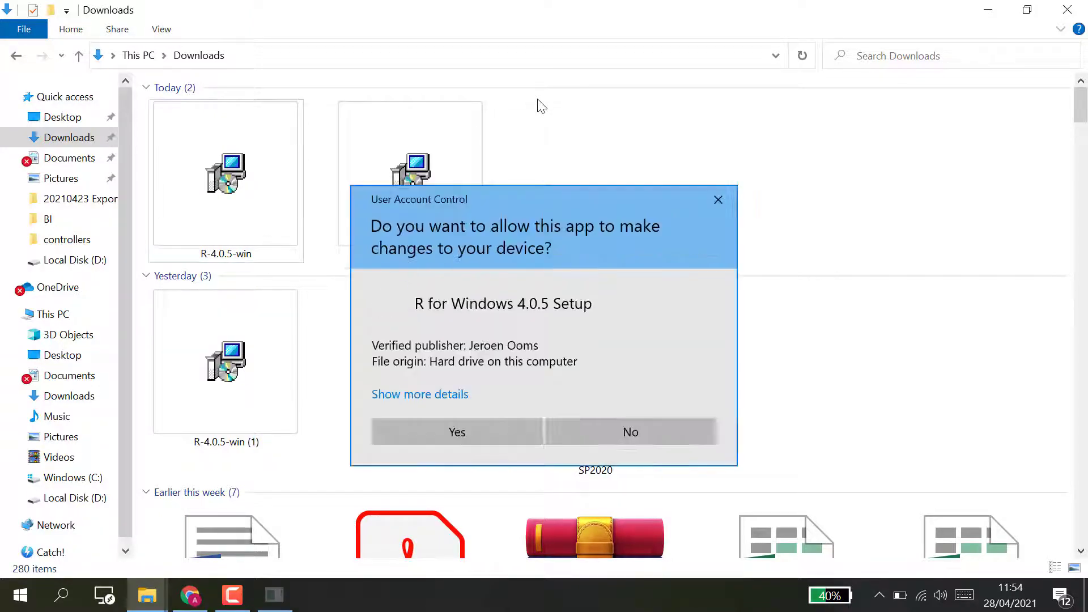
click(443, 441)
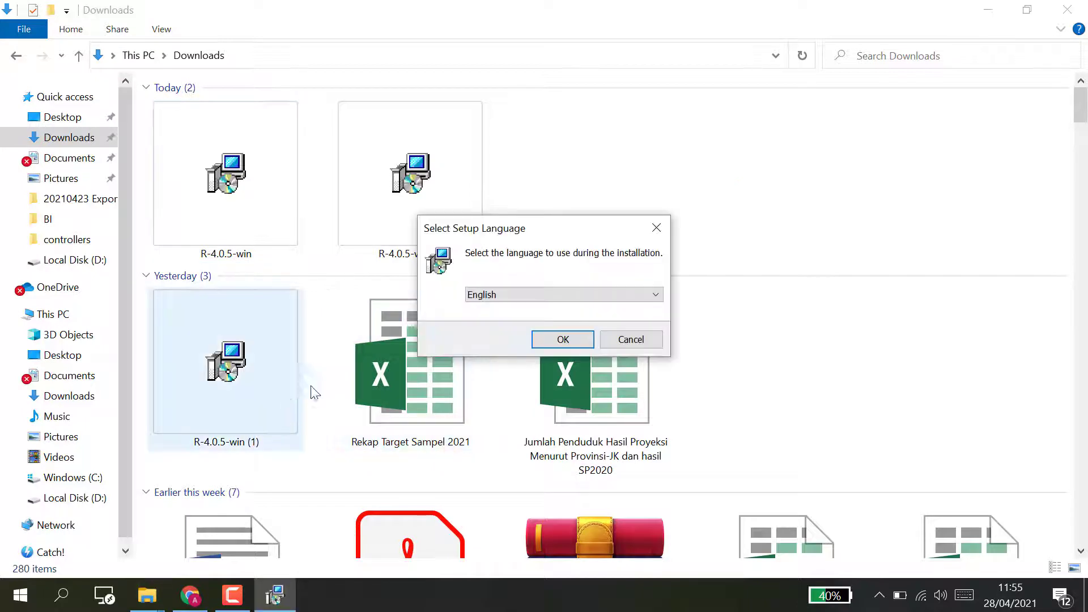
Choose English as the setup language and confirm it
click(621, 293)
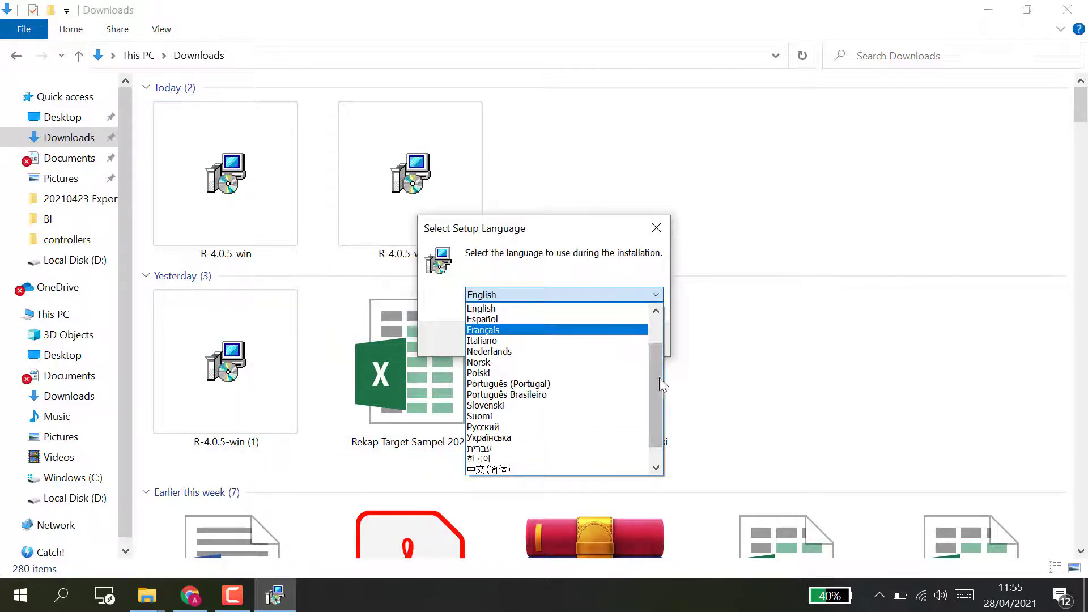
drag(655, 404, 665, 335)
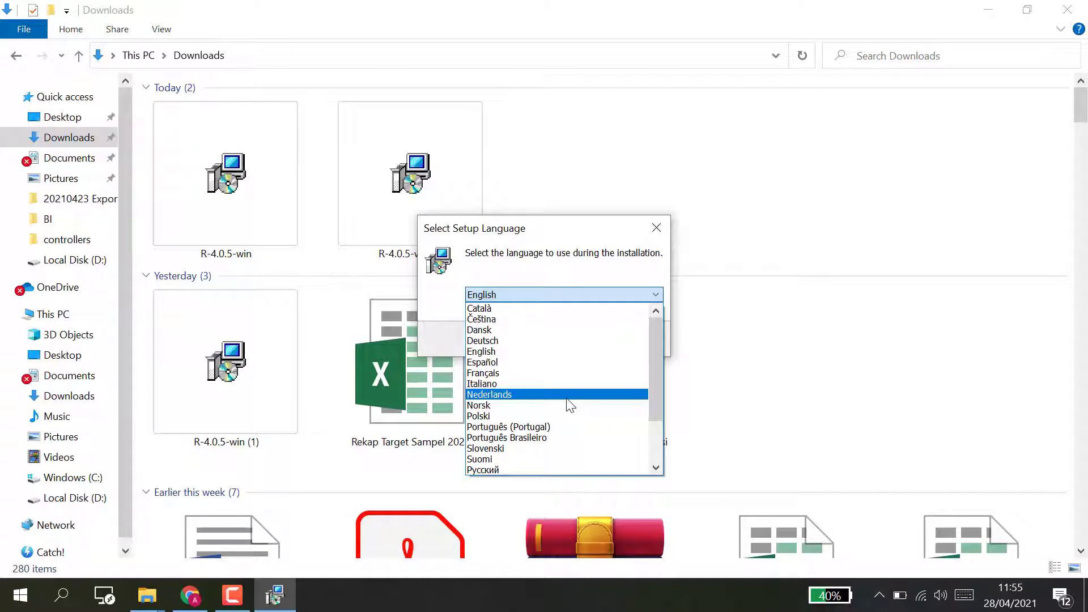
click(509, 351)
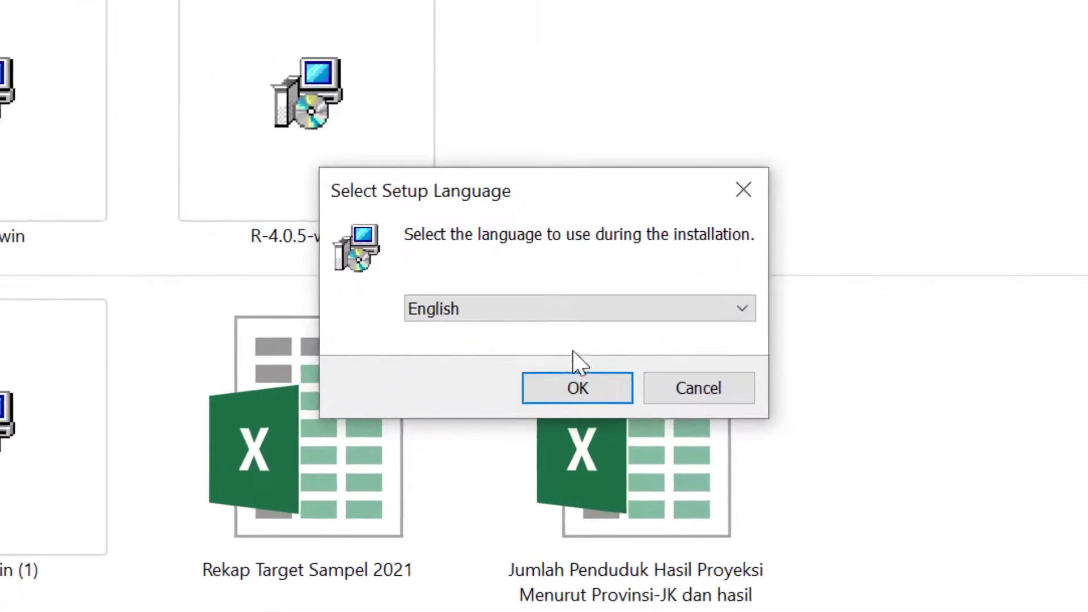
click(580, 376)
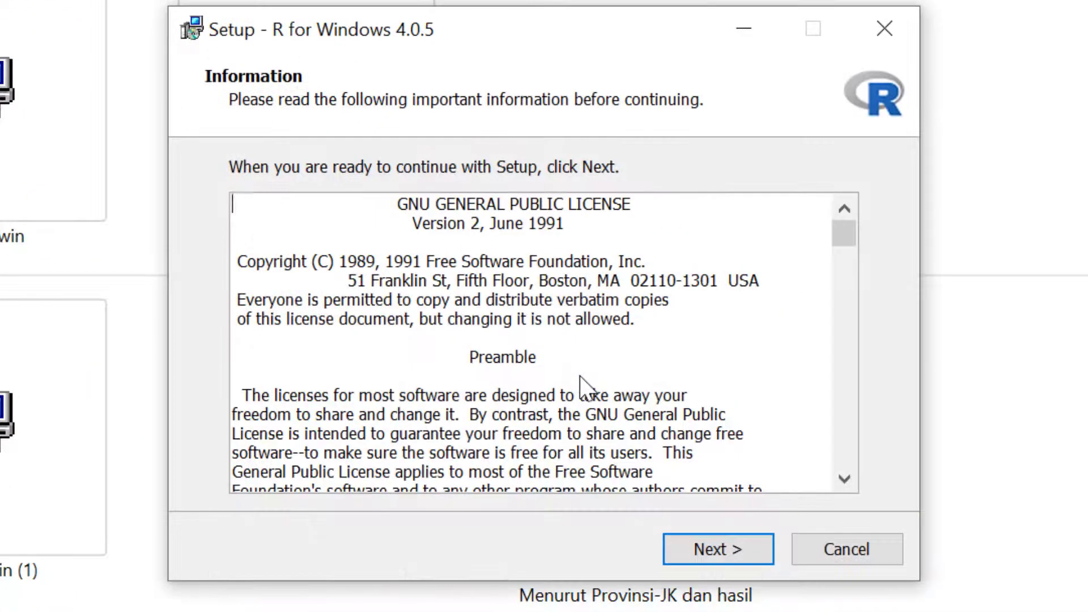
Continue past the licence, keeping the folder C:\Program Files\R\R-4.0.5, all four components and the default startup options
click(713, 545)
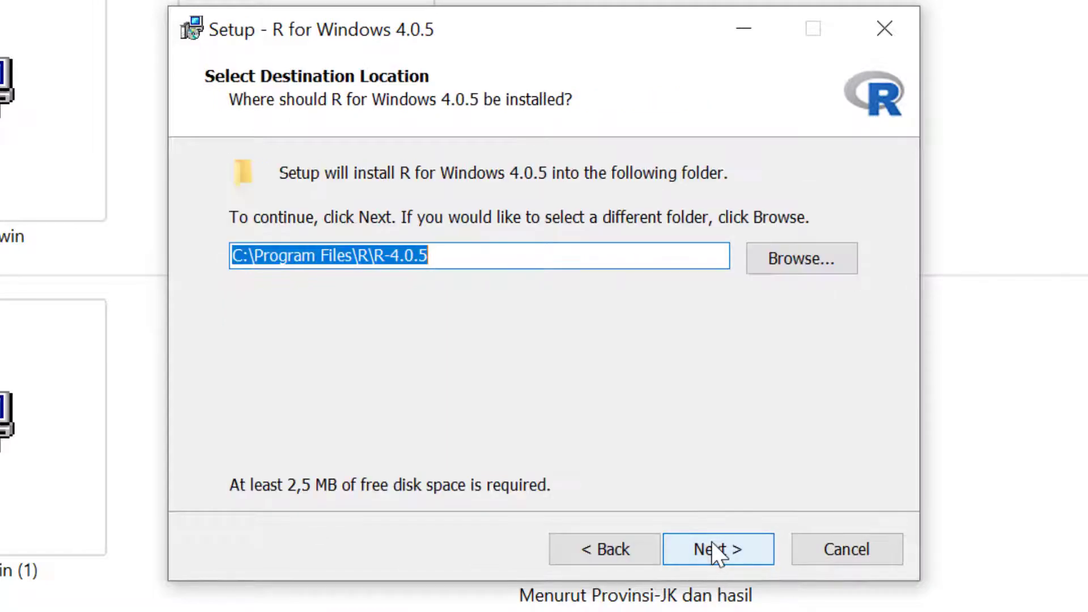
click(712, 543)
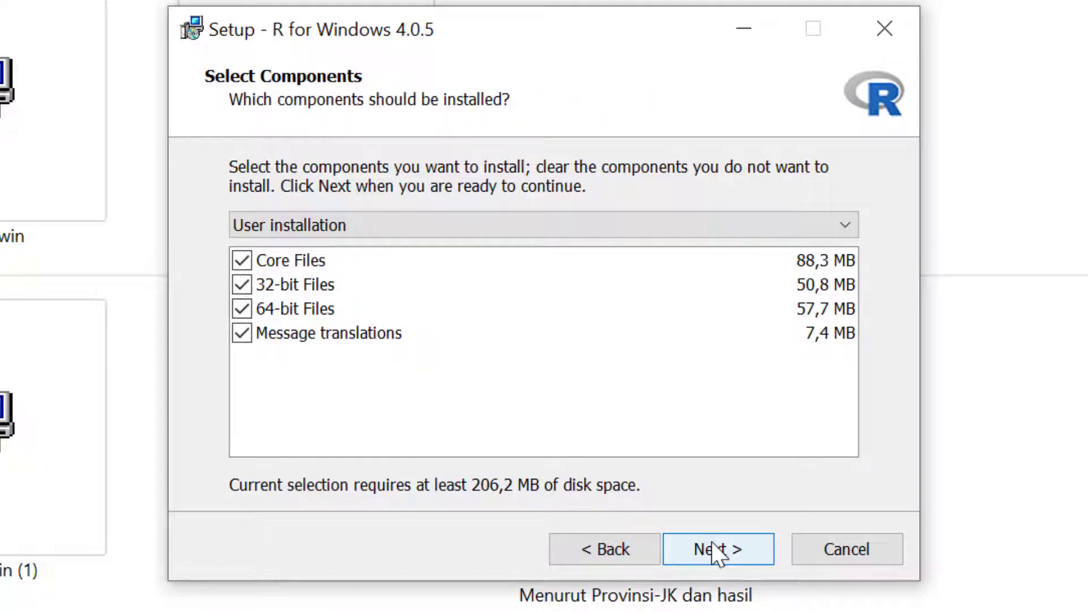
click(711, 546)
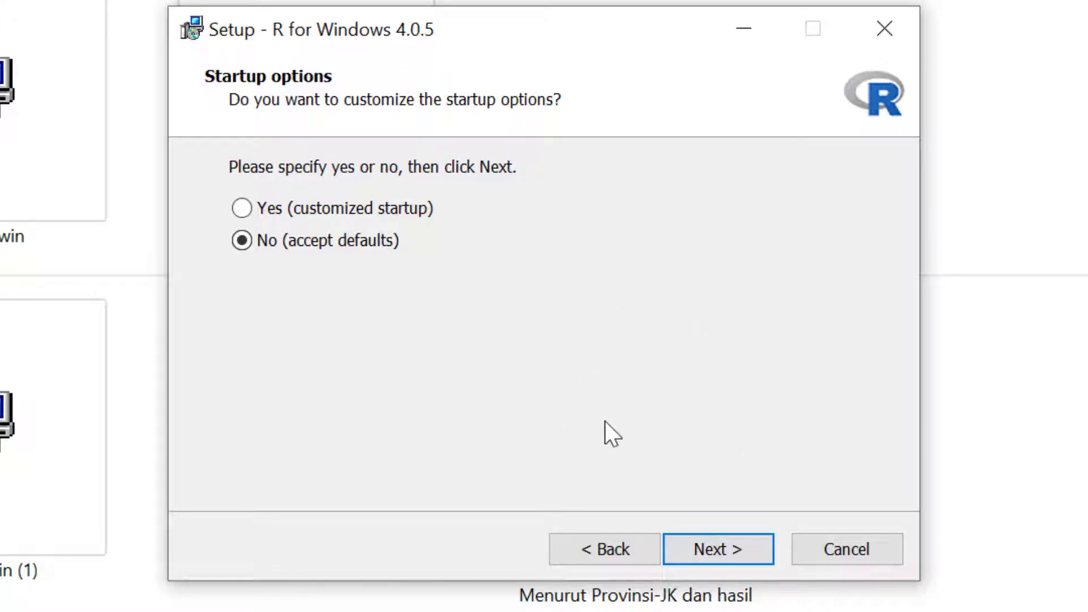
click(698, 550)
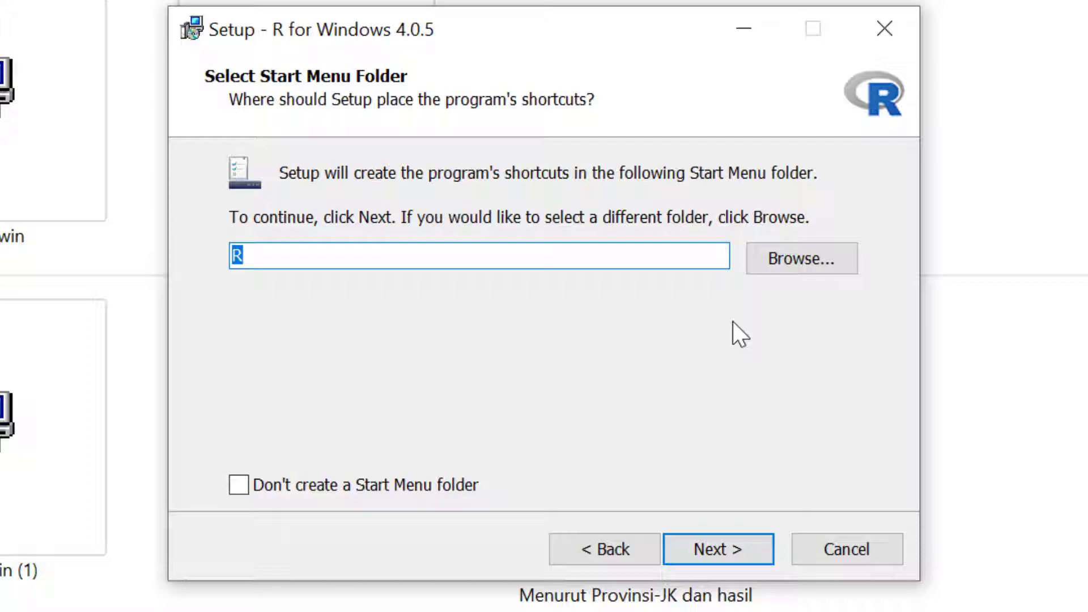
Keep R as the Start Menu folder, accept the default additional tasks, install R and finish the setup wizard
click(488, 258)
click(734, 554)
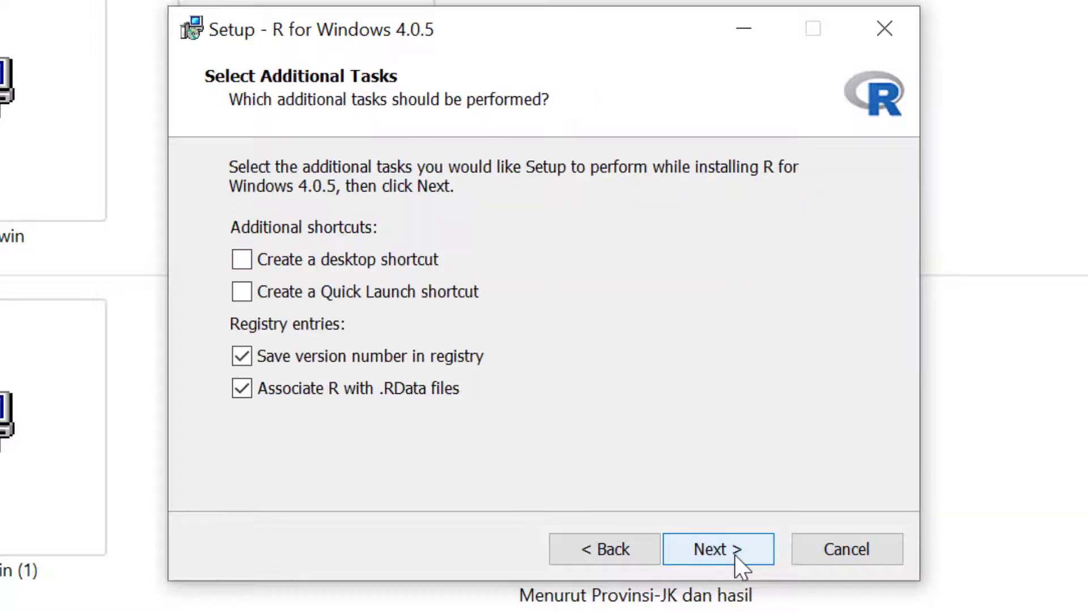
click(734, 554)
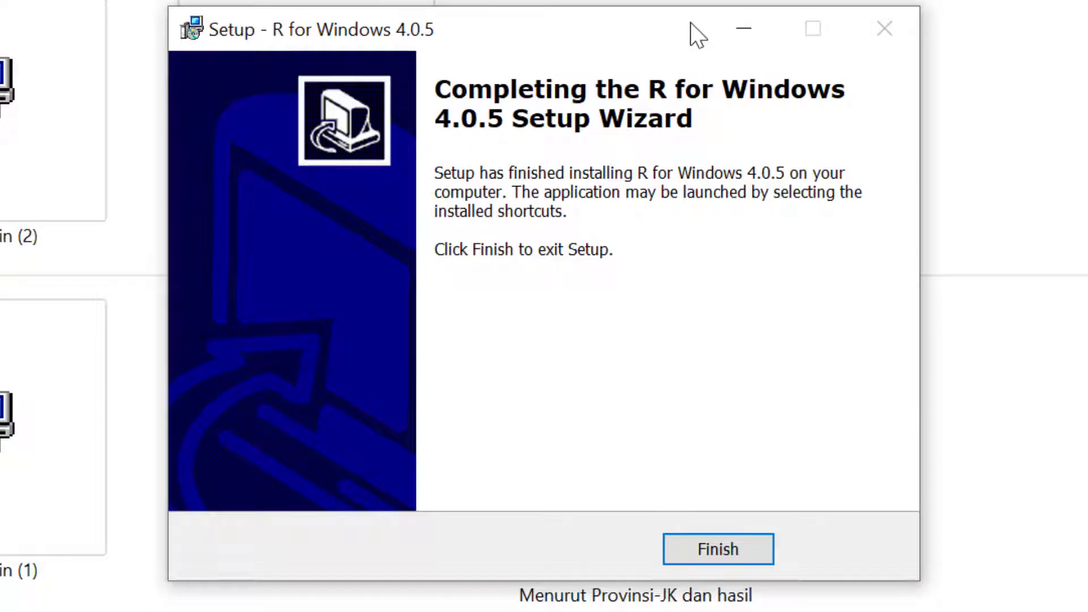
click(740, 547)
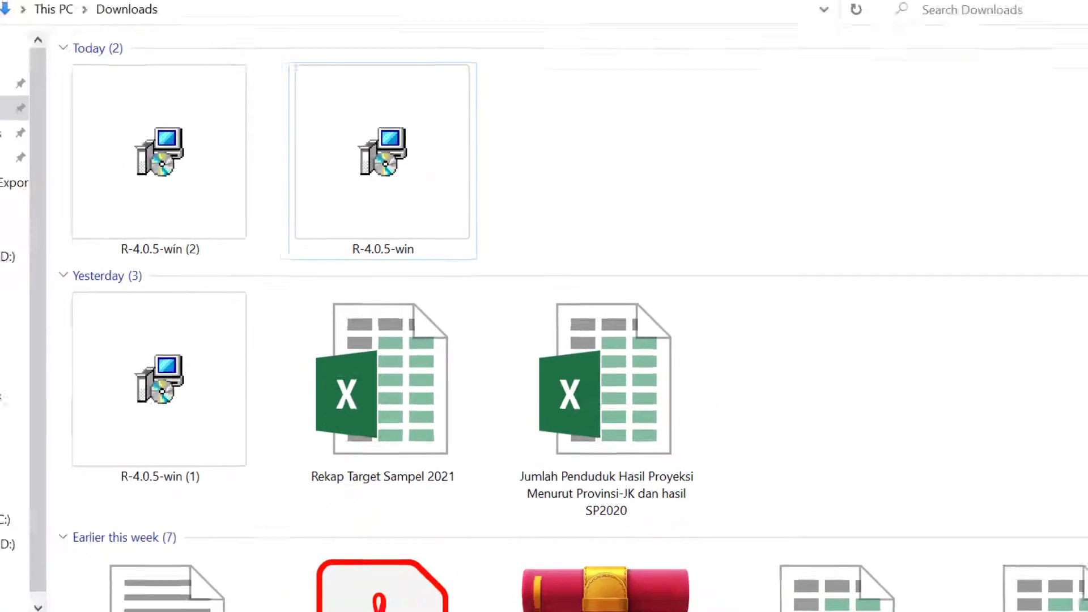
Launch R x64 4.0.5 to check that it starts, and quit it, answering yes to saving the workspace image
click(29, 592)
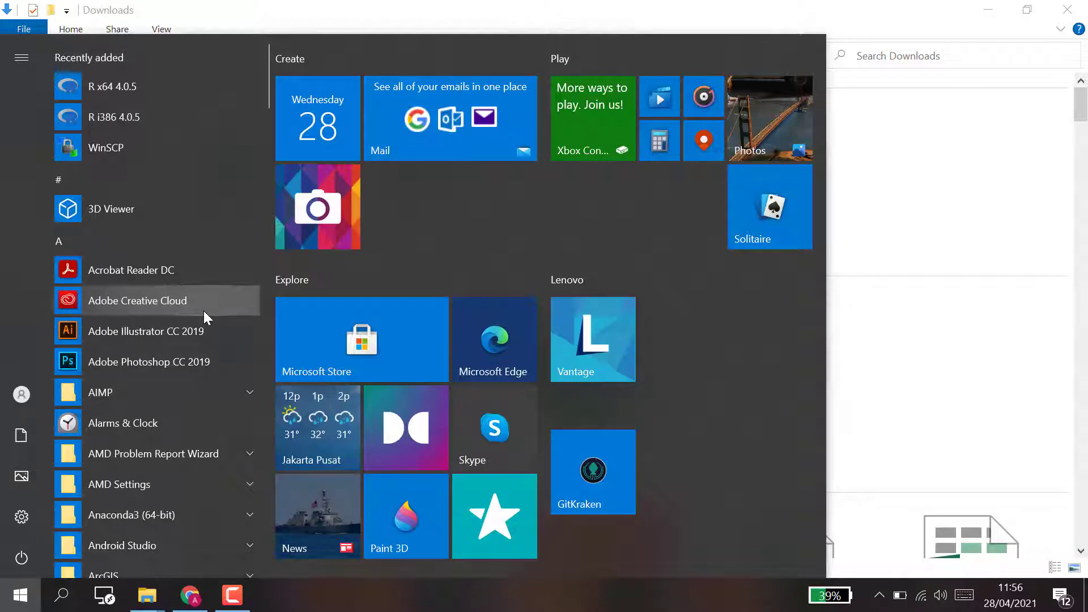
click(199, 88)
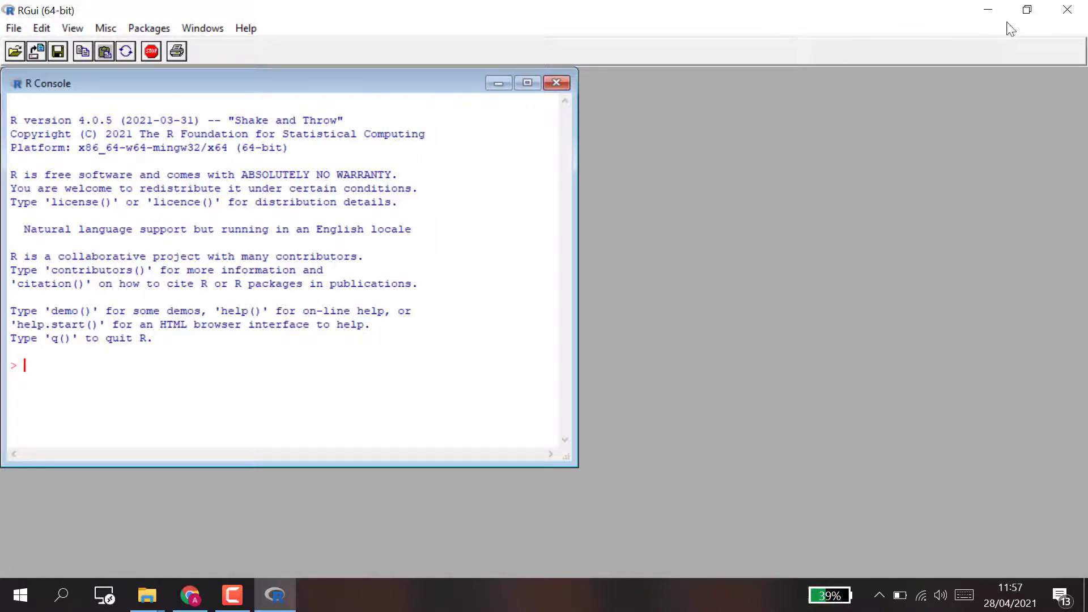
click(1068, 10)
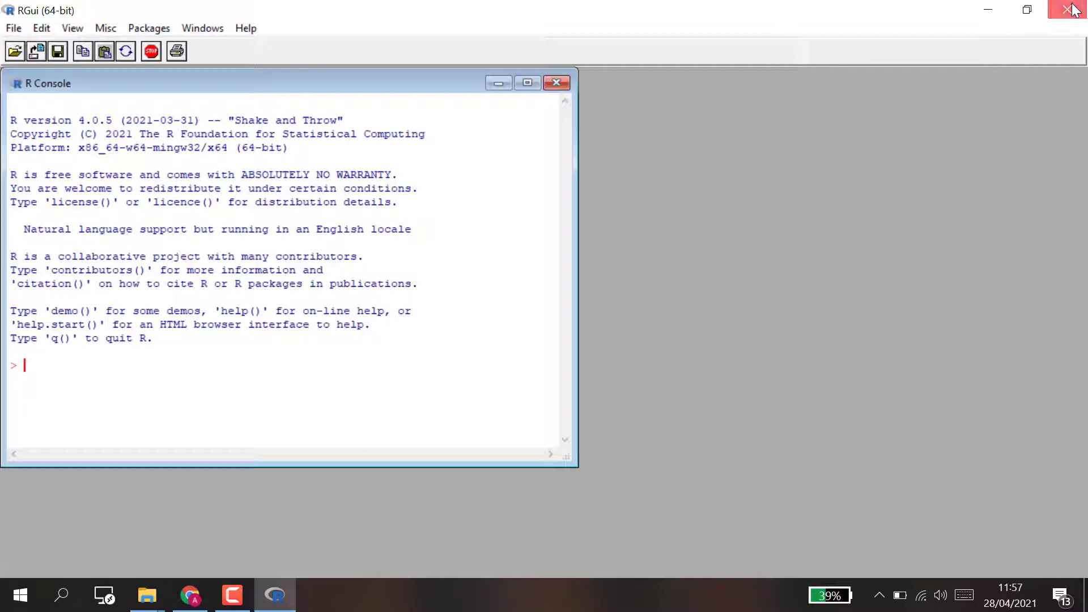
click(490, 354)
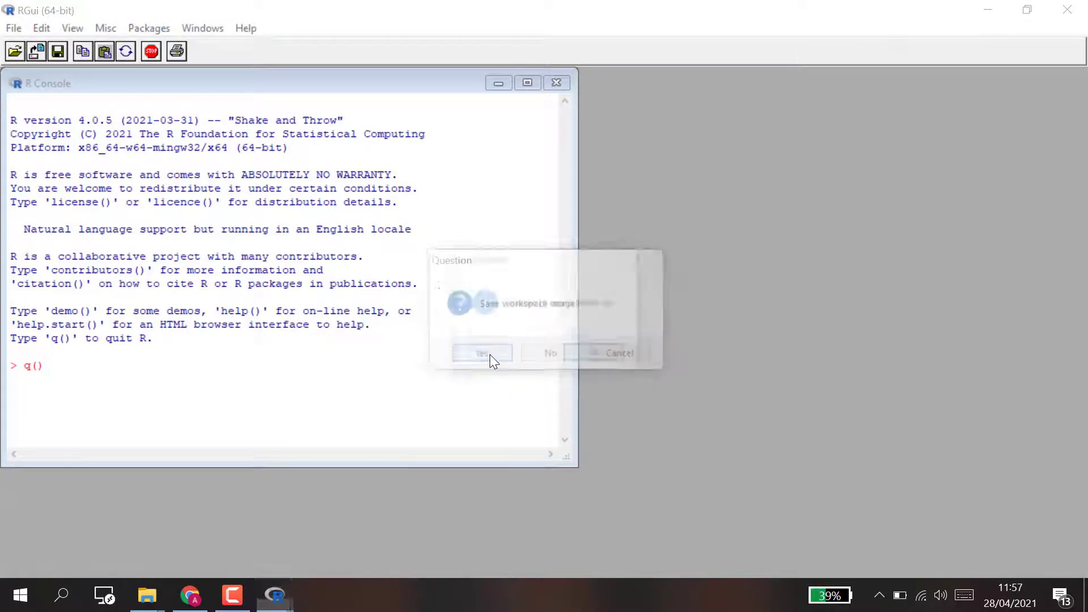
click(597, 356)
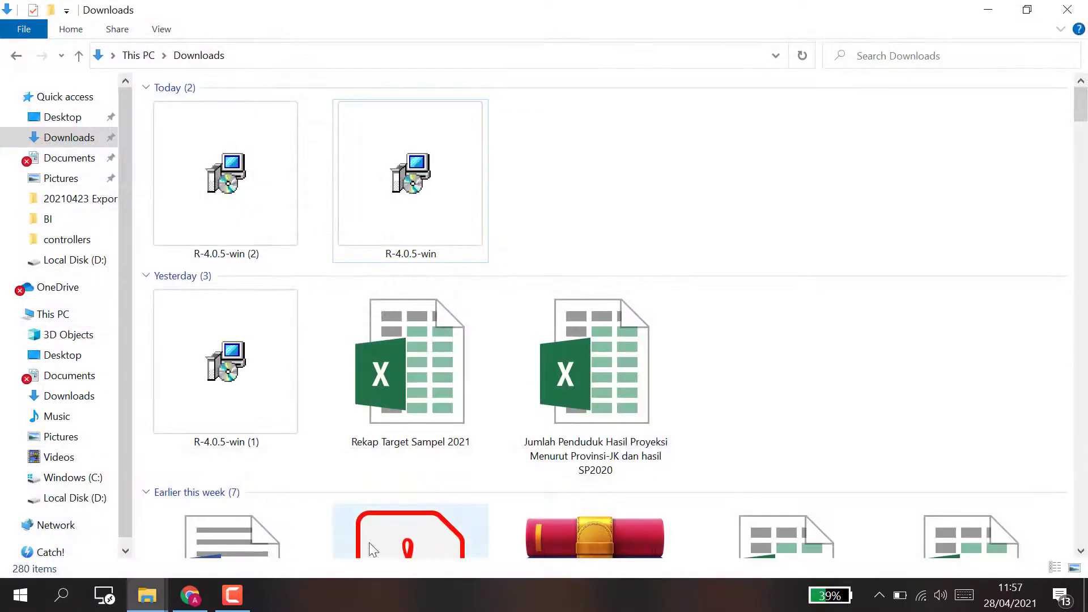
Switch to the Google Keep install note in Chrome and tick off the LANGKAH INSTALL R item
click(187, 597)
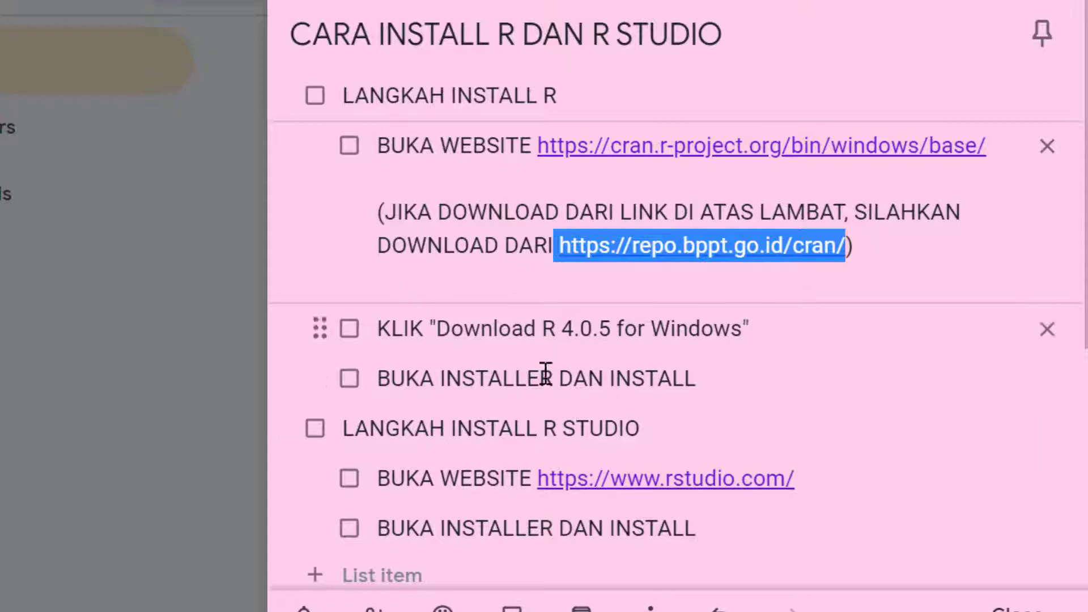
click(315, 96)
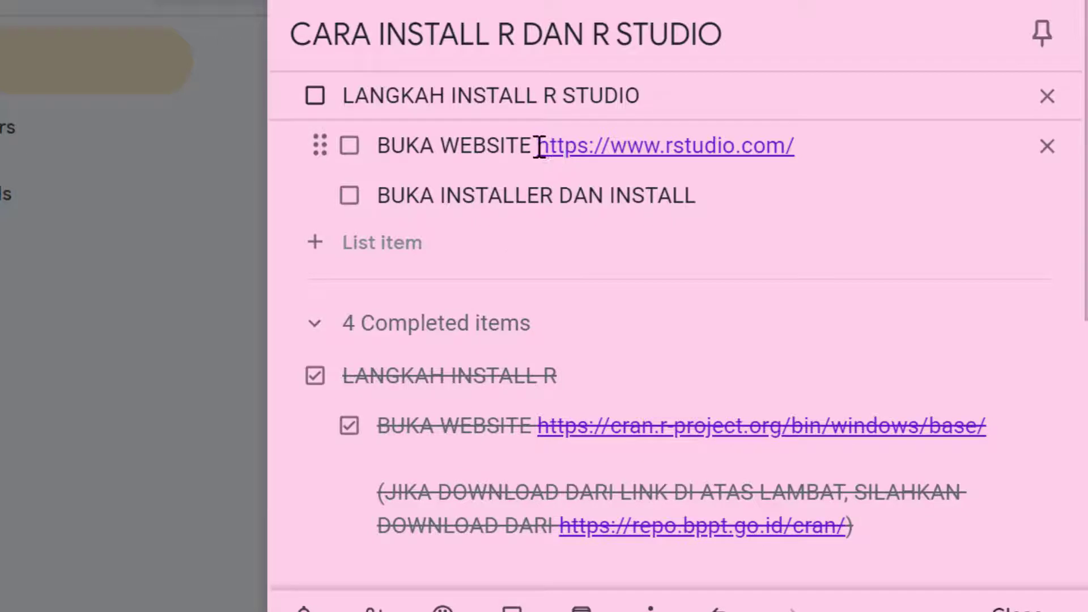
drag(538, 145, 798, 134)
key(ctrl+c)
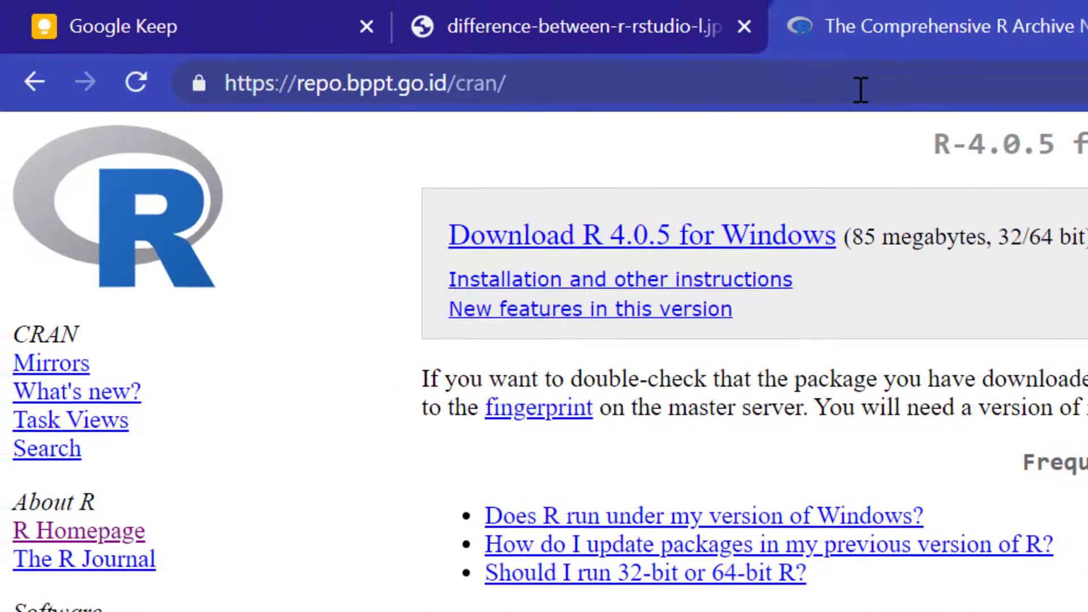
click(860, 89)
key(ctrl+v)
key(Return)
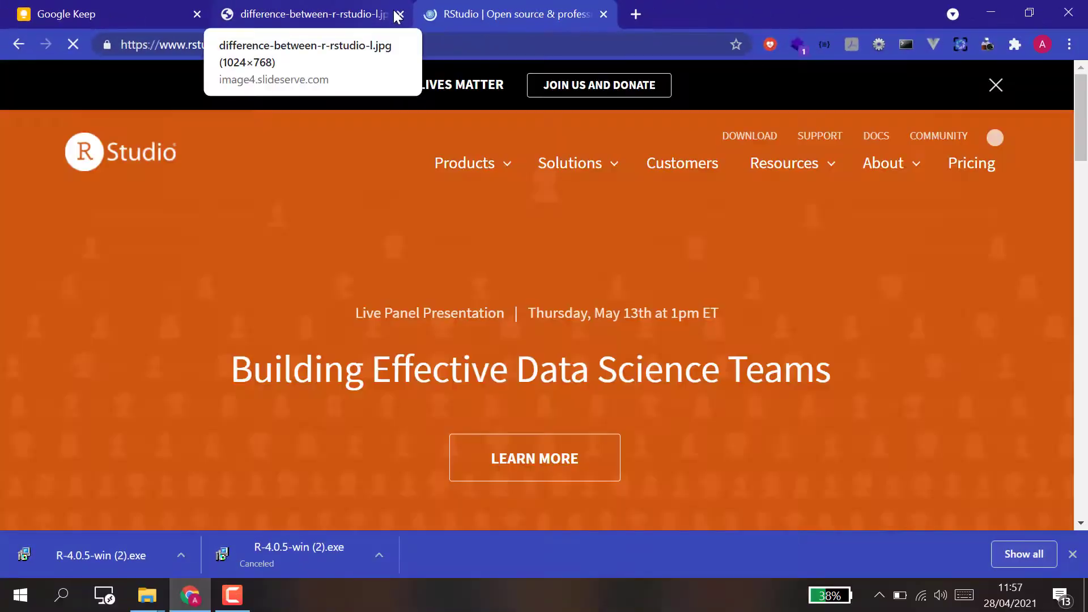
click(731, 28)
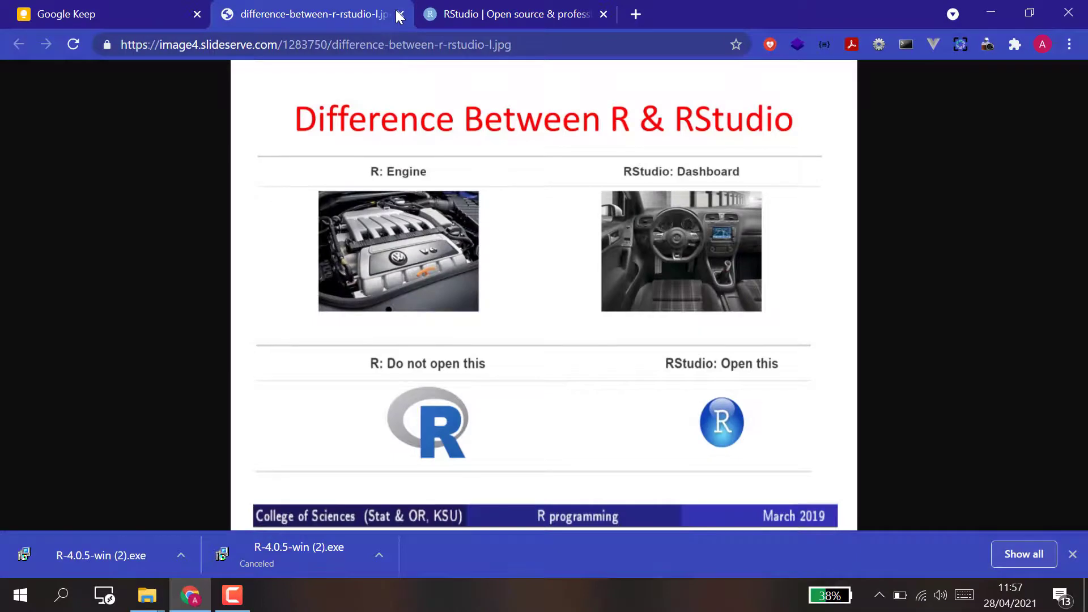
click(400, 15)
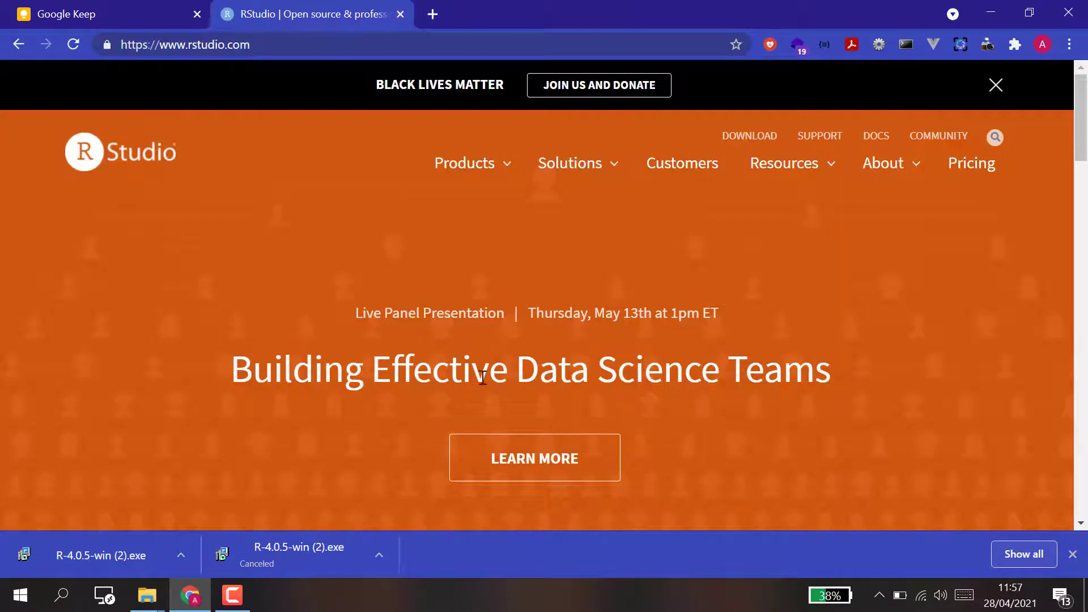
Download the free RStudio Desktop 1.4.1106 installer for Windows from the site's download page
click(757, 139)
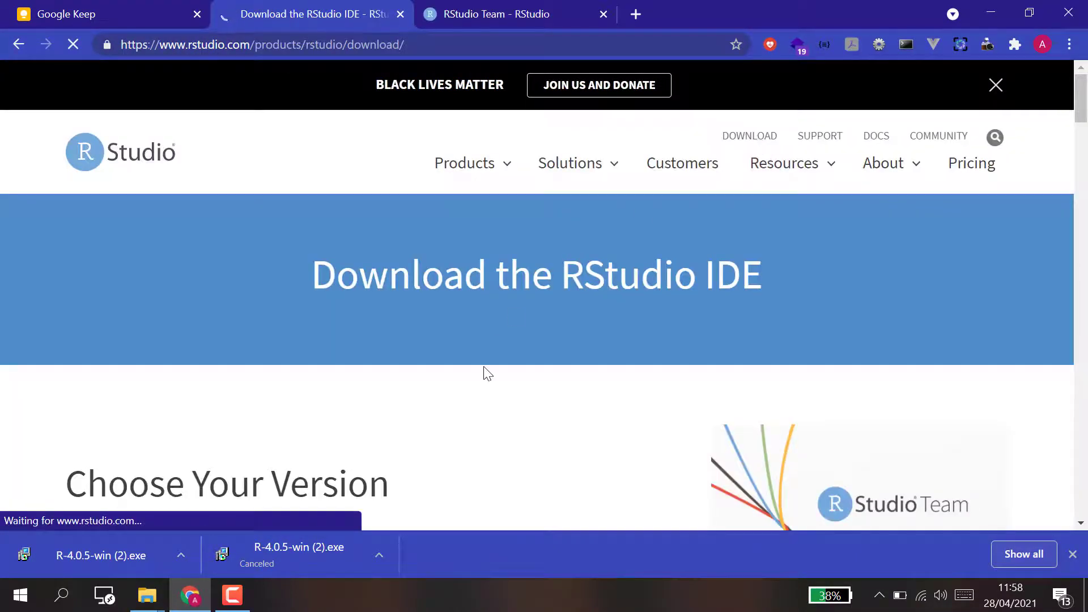
scroll(486, 372, down, 3)
scroll(486, 372, down, 6)
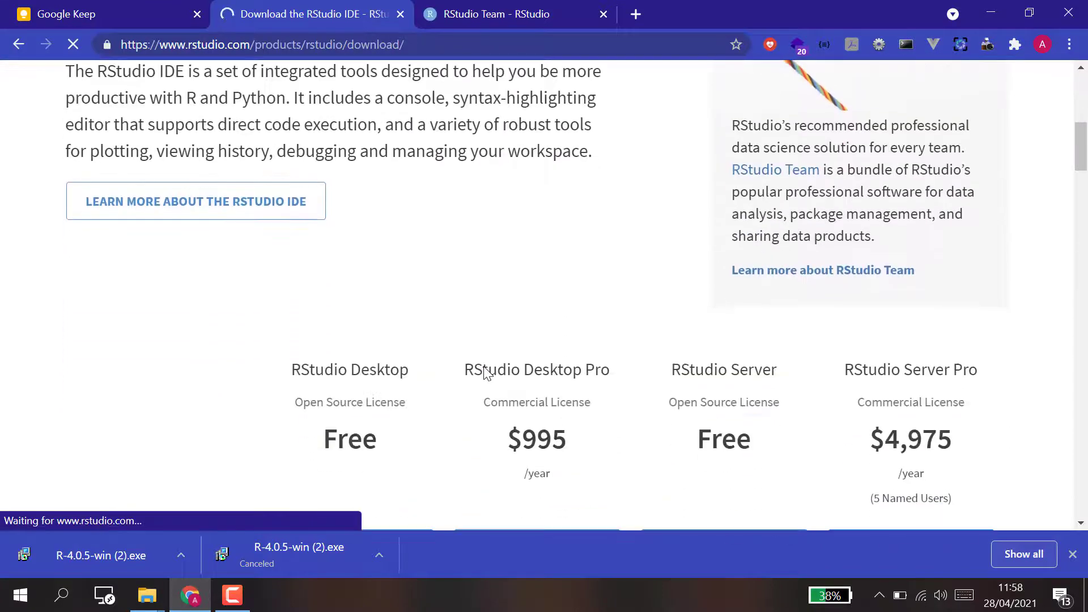
scroll(486, 372, down, 2)
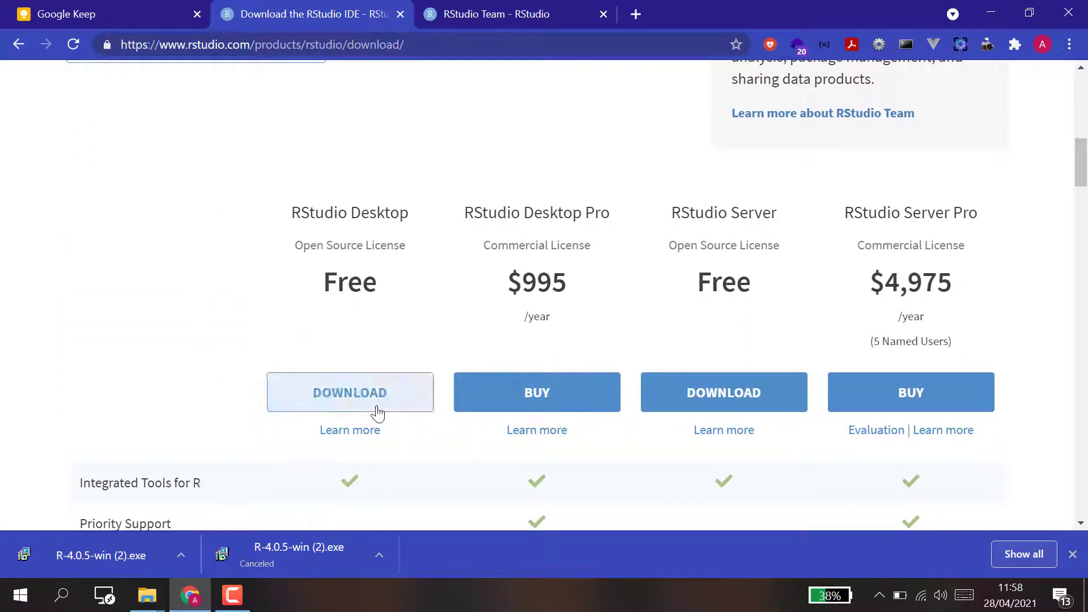
click(361, 392)
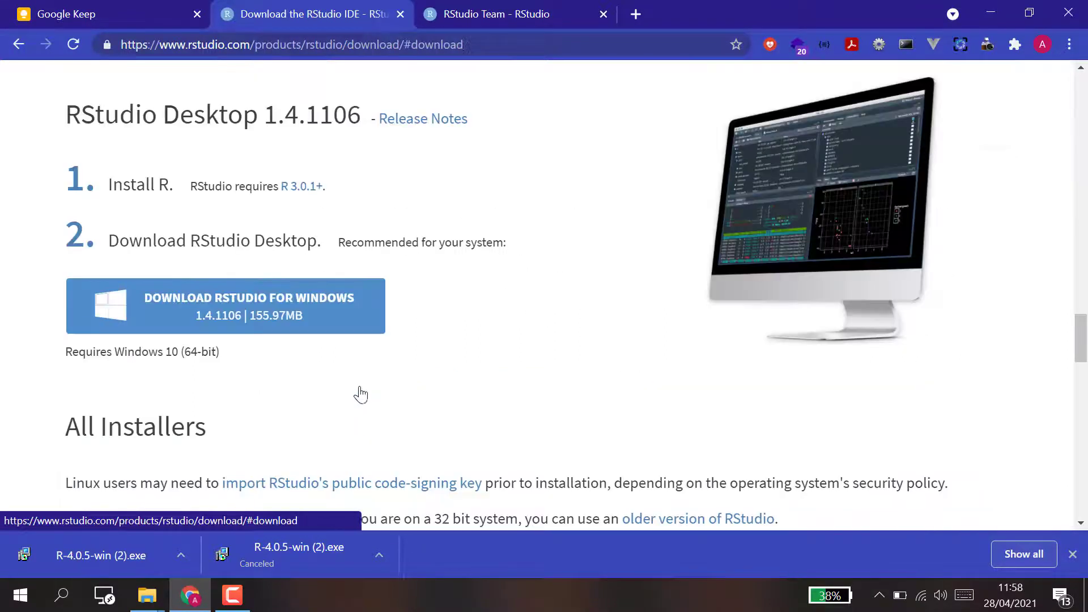
click(293, 327)
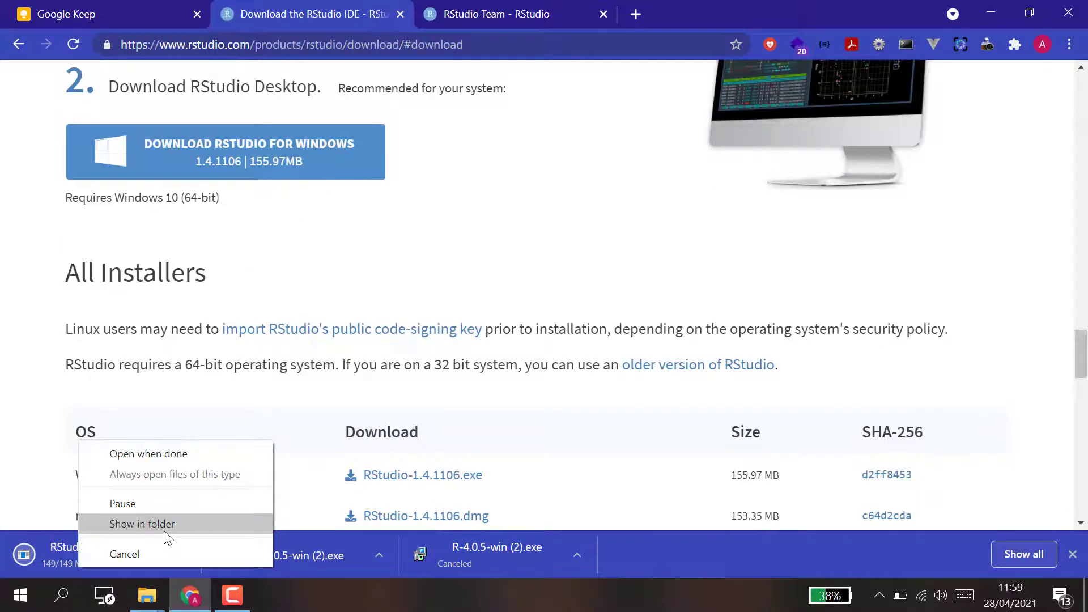
Show the RStudio-1.4.1106 download in its folder, run it as administrator and allow it to make changes
click(164, 530)
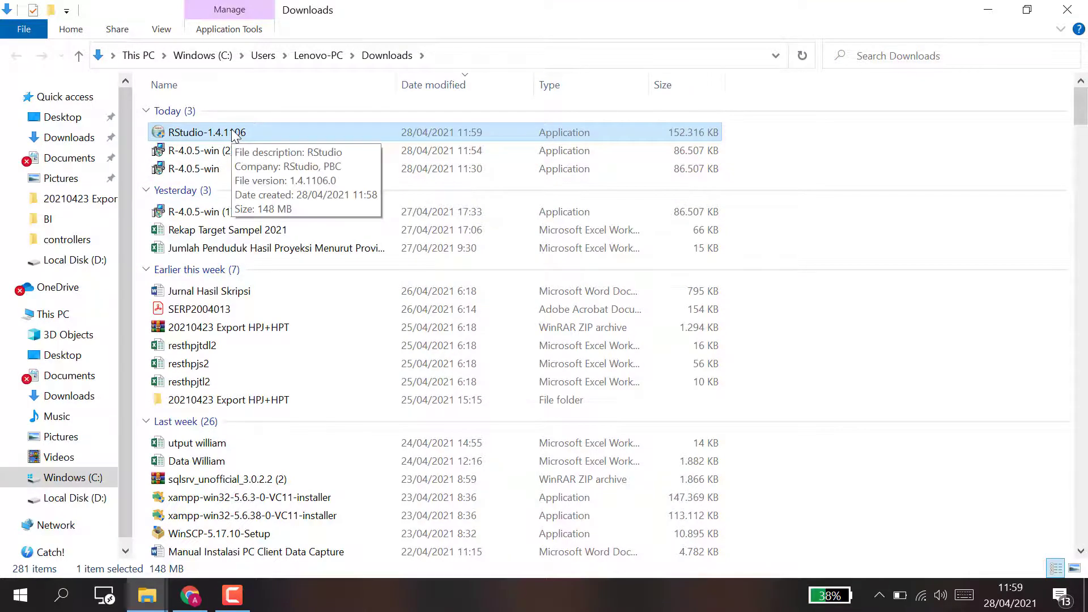
right_click(234, 135)
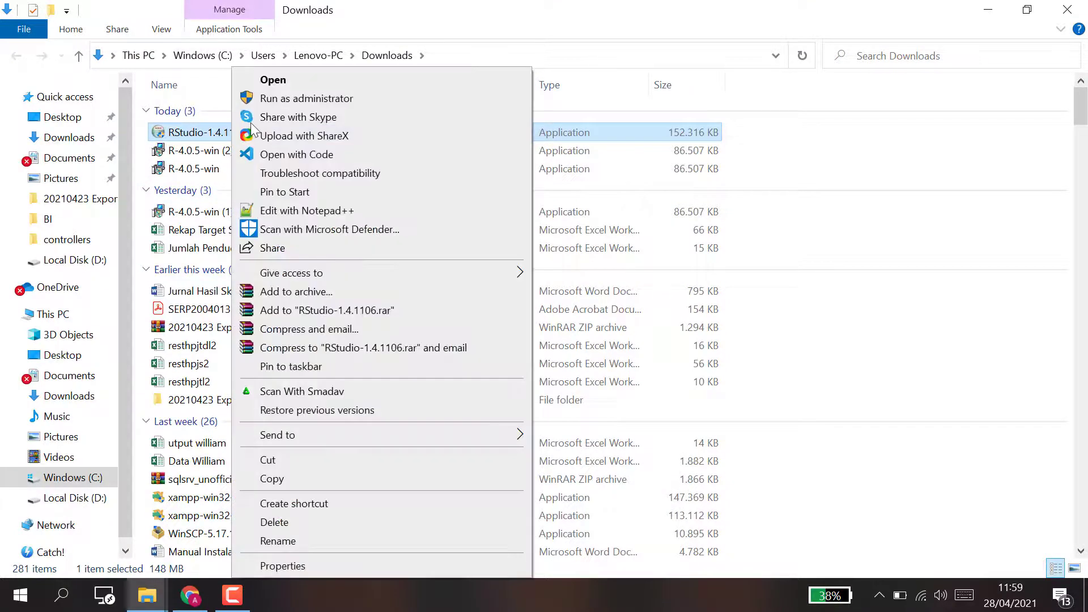
click(292, 103)
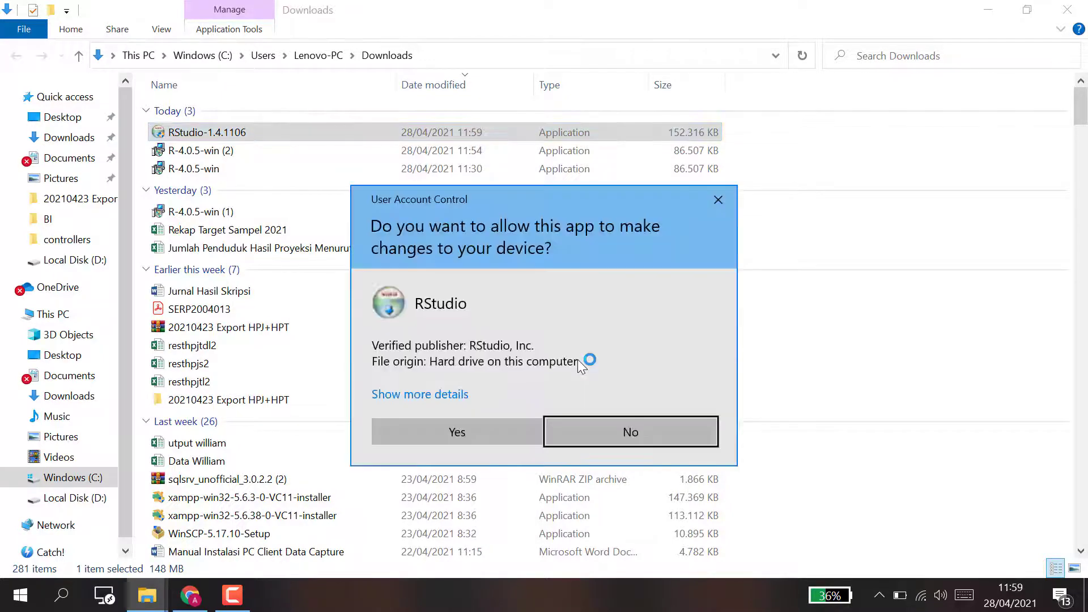
click(497, 429)
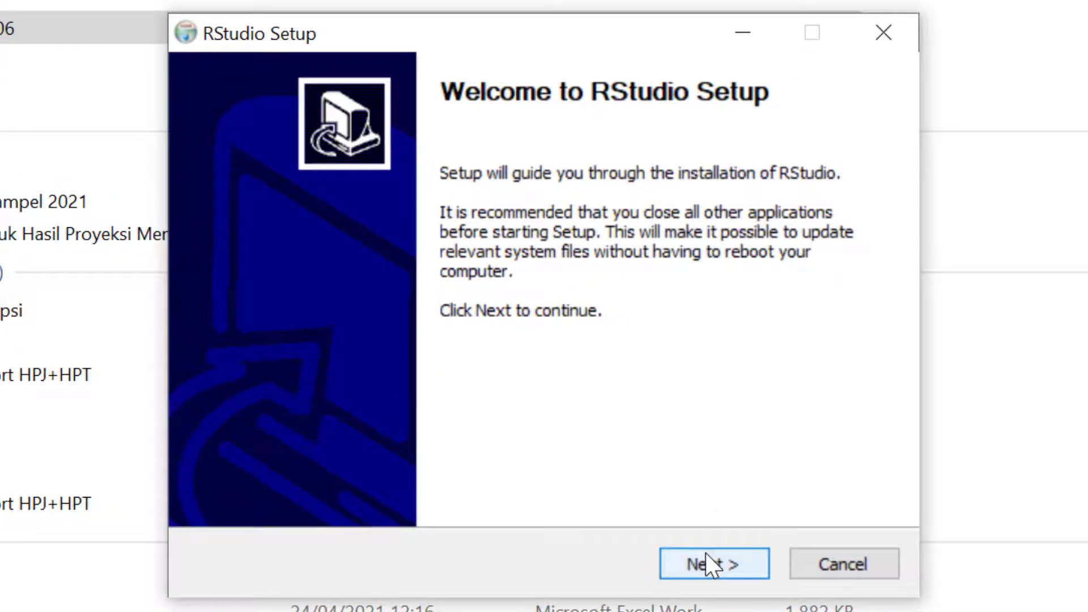
Install RStudio with the default settings and RStudio as the Start Menu folder, and finish the setup wizard
click(705, 552)
click(705, 553)
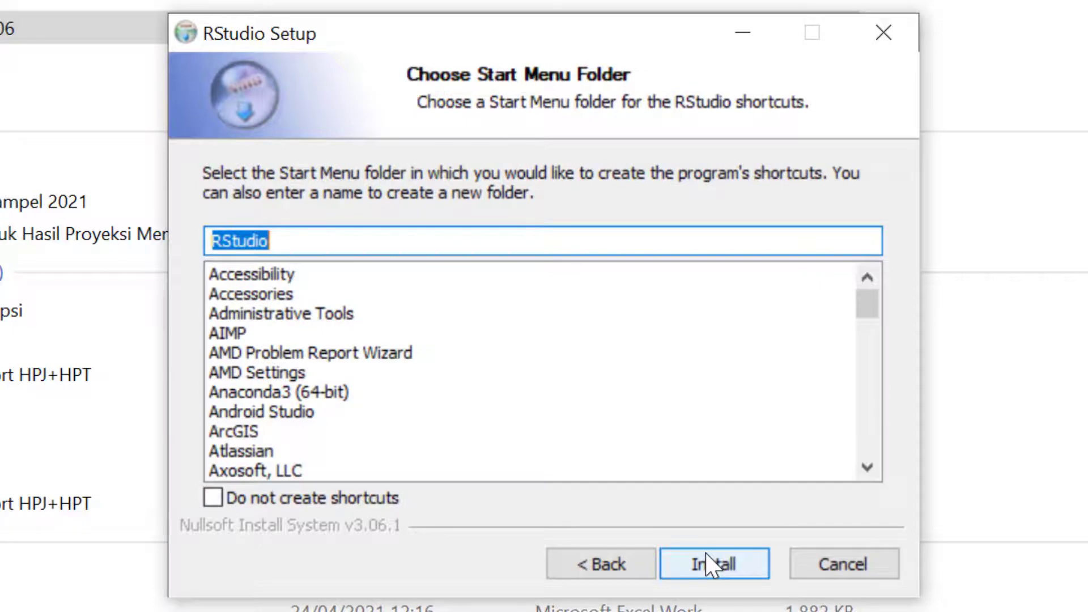
click(706, 553)
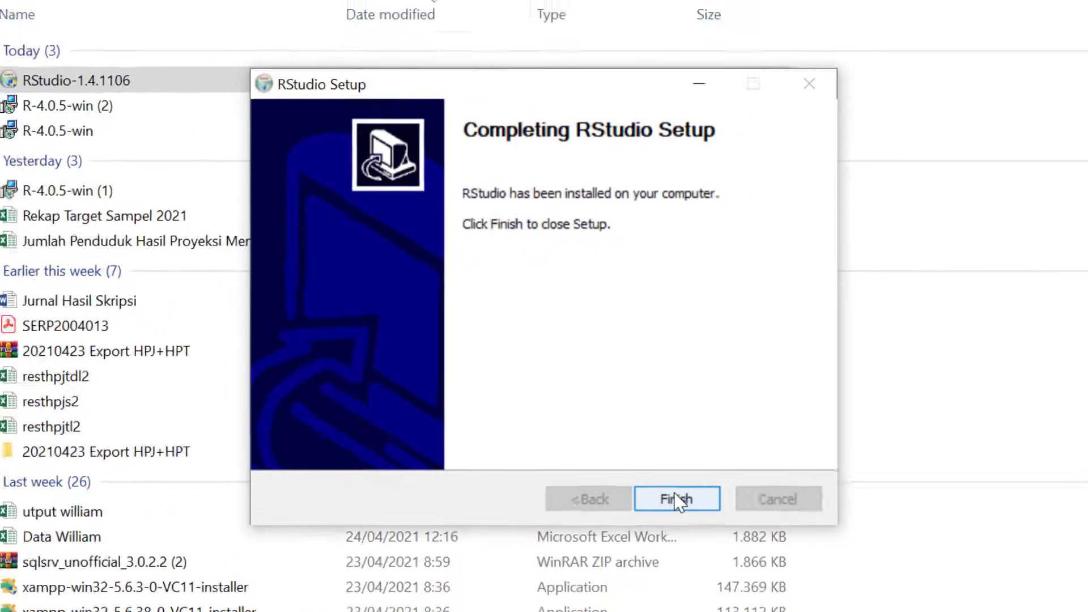
click(714, 564)
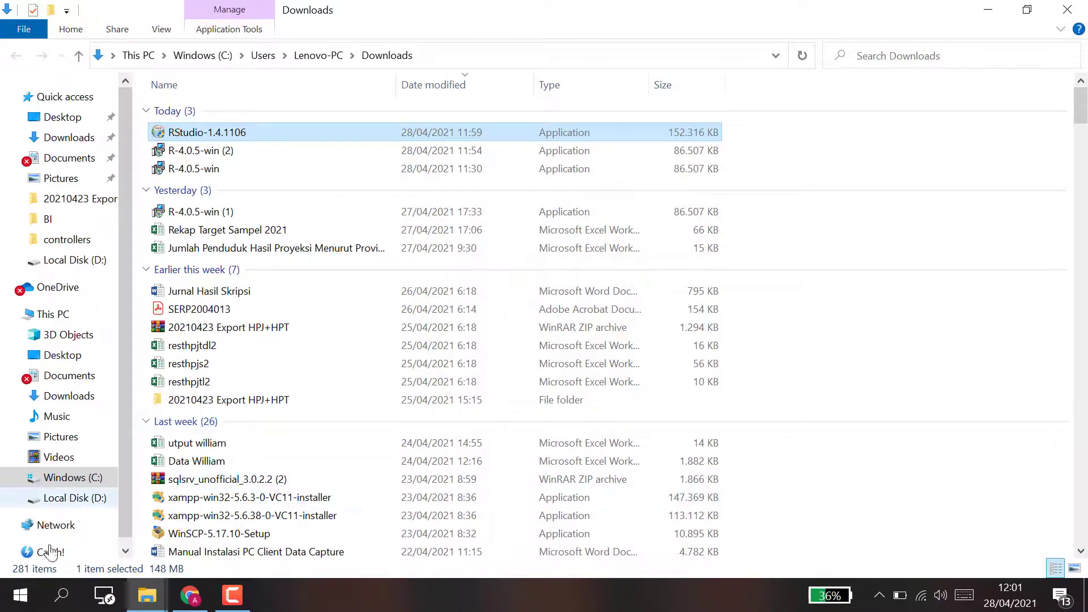
Search Windows for "r studio" and launch the RStudio app
click(5, 603)
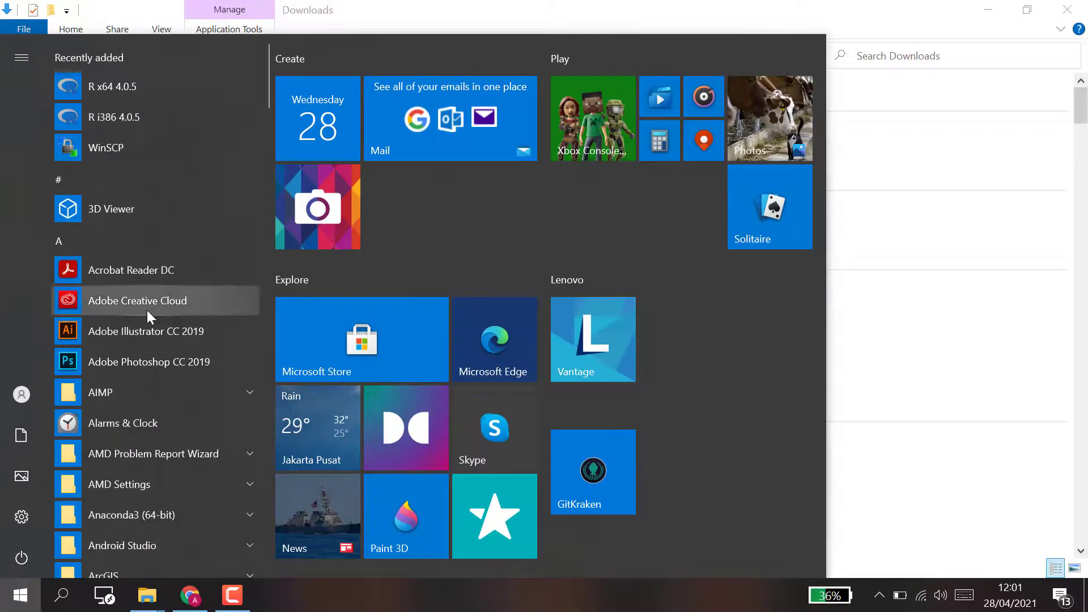
click(62, 604)
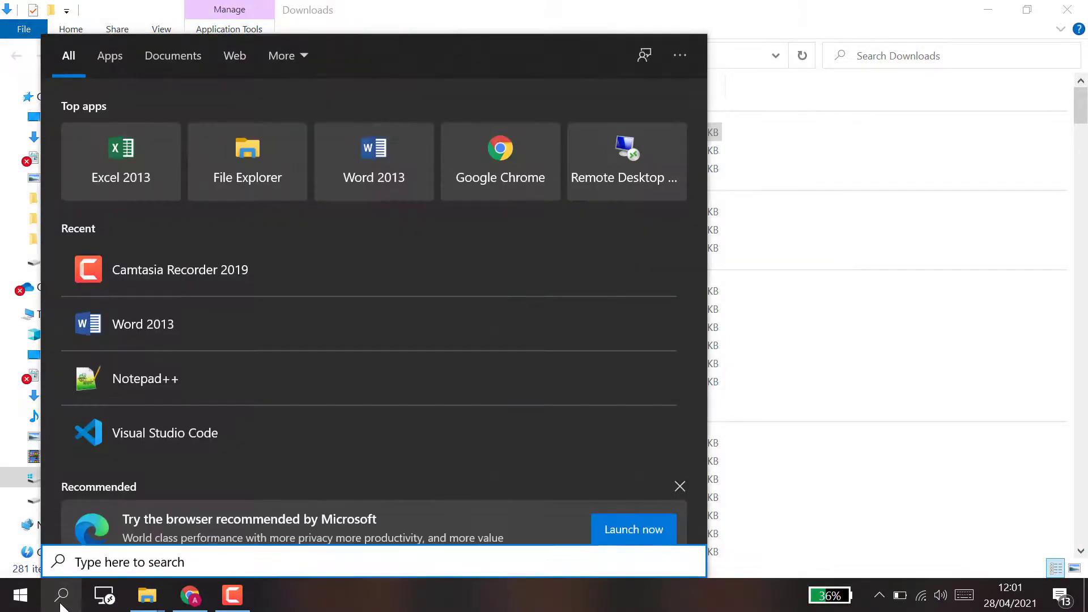
text(r studio)
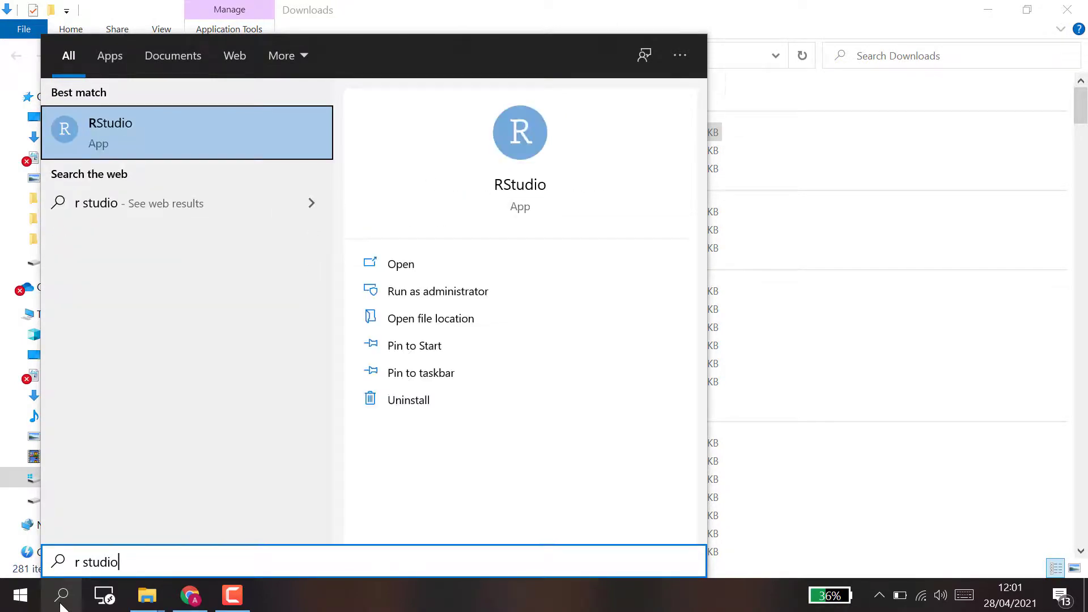
click(155, 132)
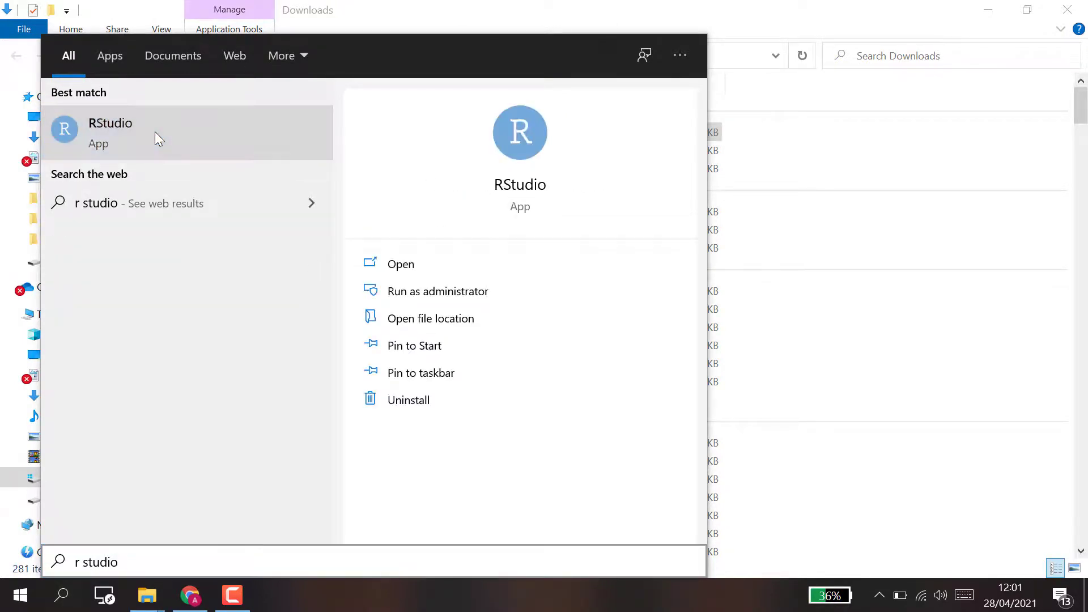